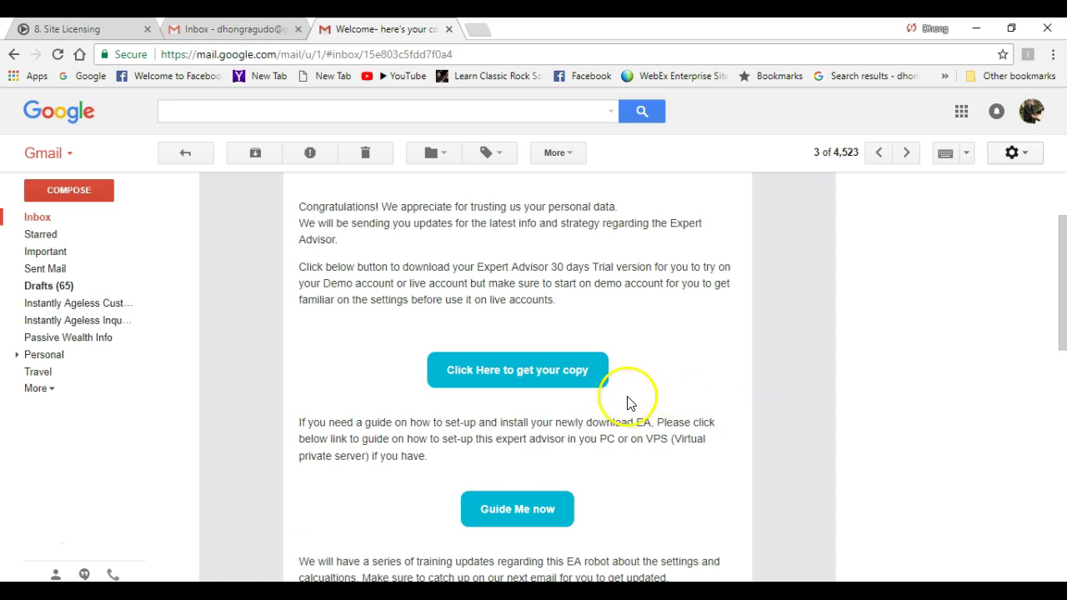
Open the trial copy download page from the welcome email and review the 30-day trial terms and the two robots offered.
click(557, 375)
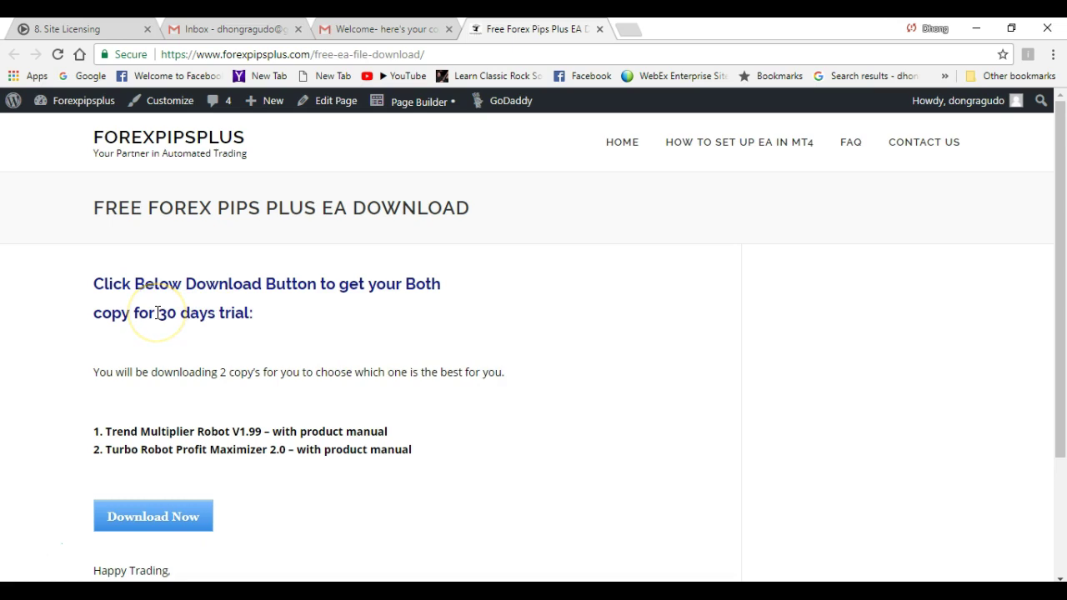
drag(158, 312, 262, 322)
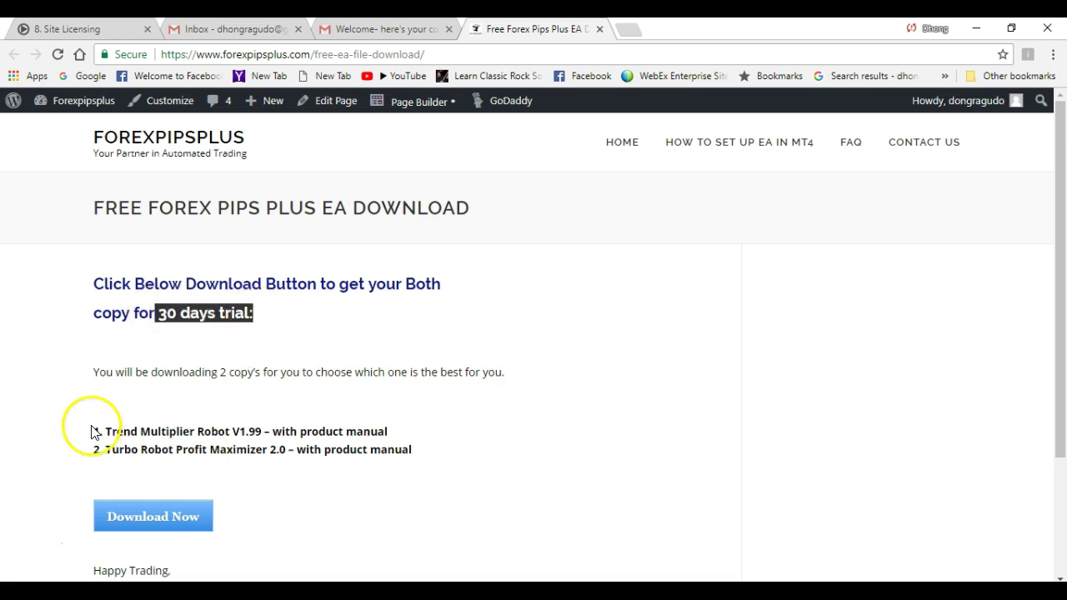
drag(93, 431, 407, 442)
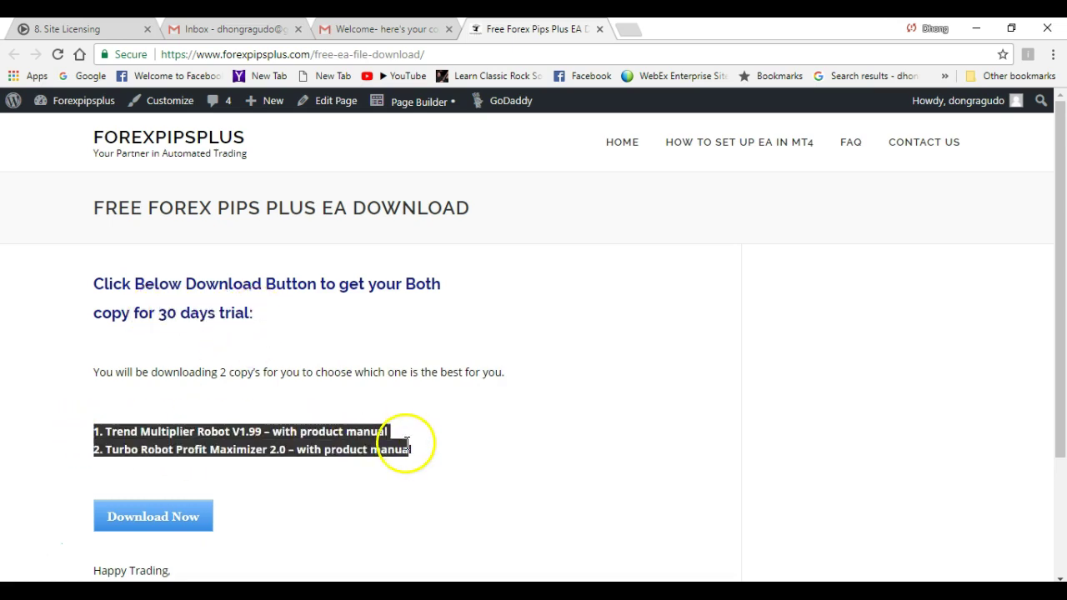
click(143, 442)
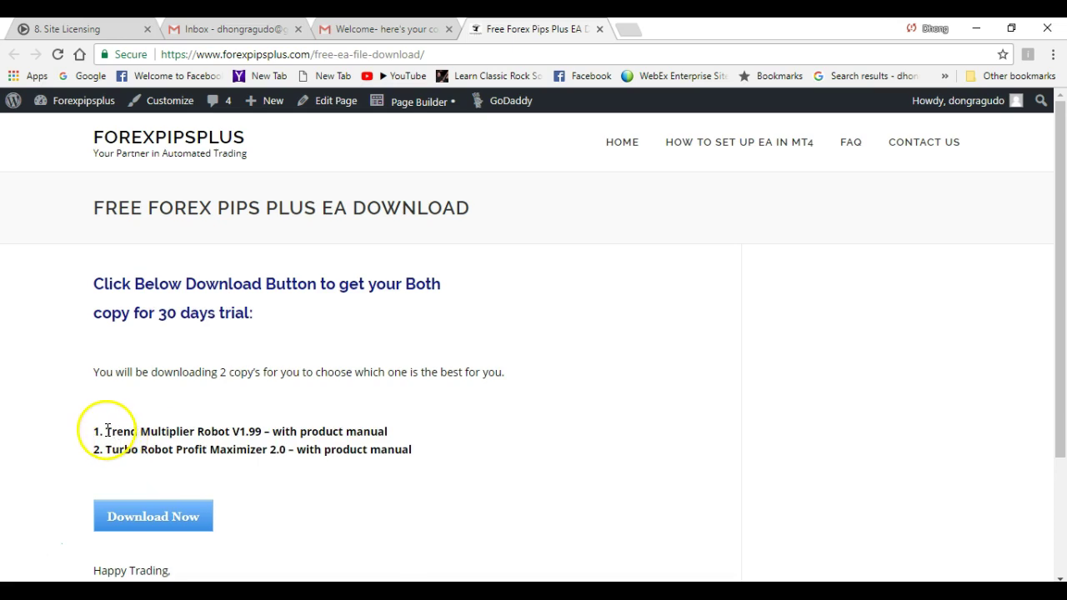
drag(106, 431, 230, 434)
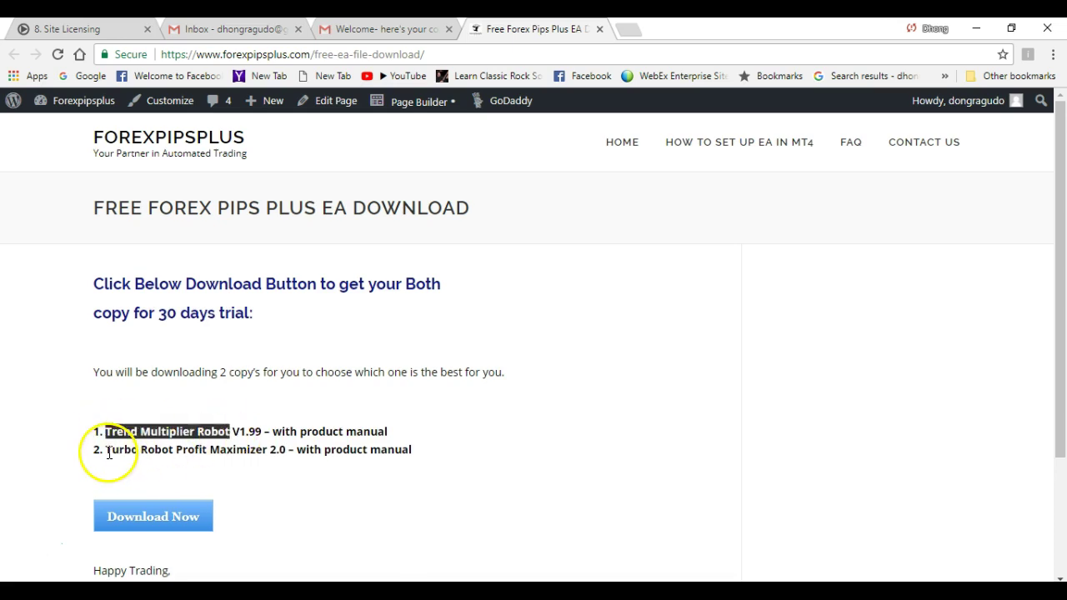
drag(108, 453, 279, 456)
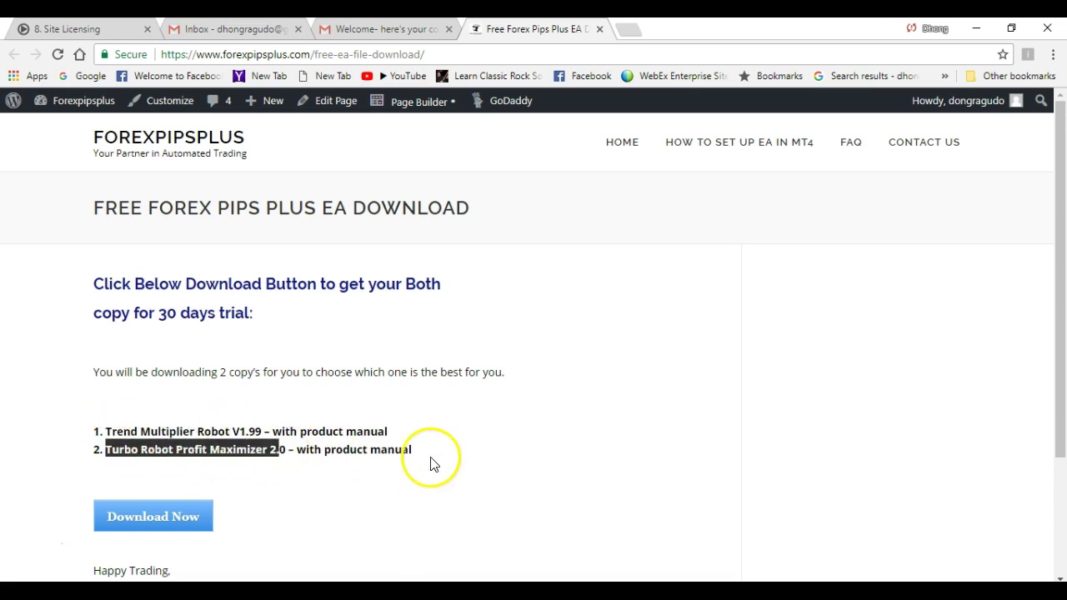
drag(388, 433, 282, 433)
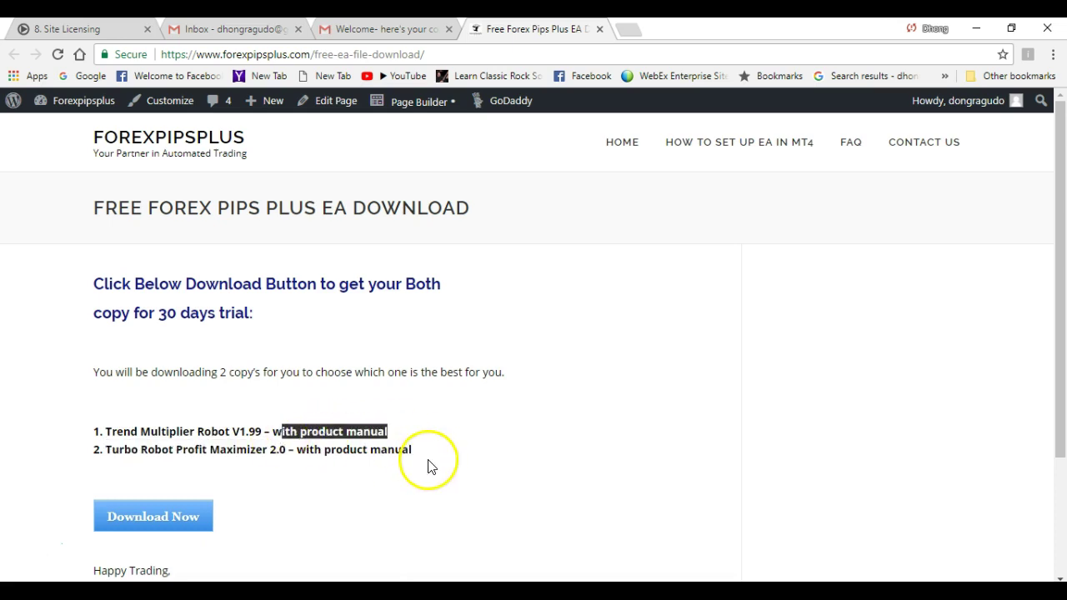
drag(413, 451, 305, 447)
click(423, 463)
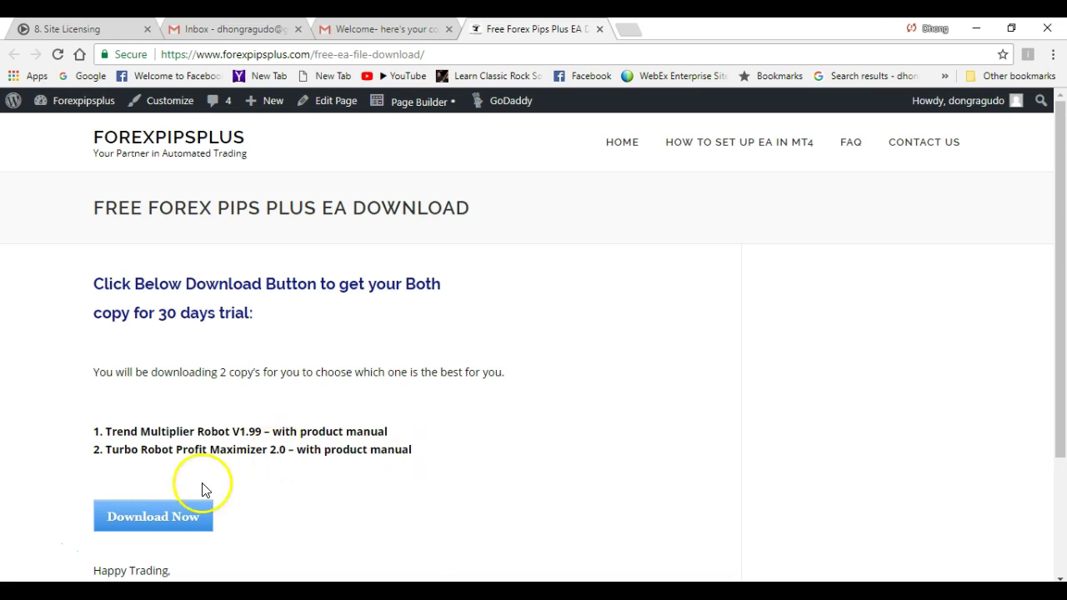
Download the trial ZIP, show it in its folder and open the Forex-Pips-Plus-Trial-copy archive.
click(174, 513)
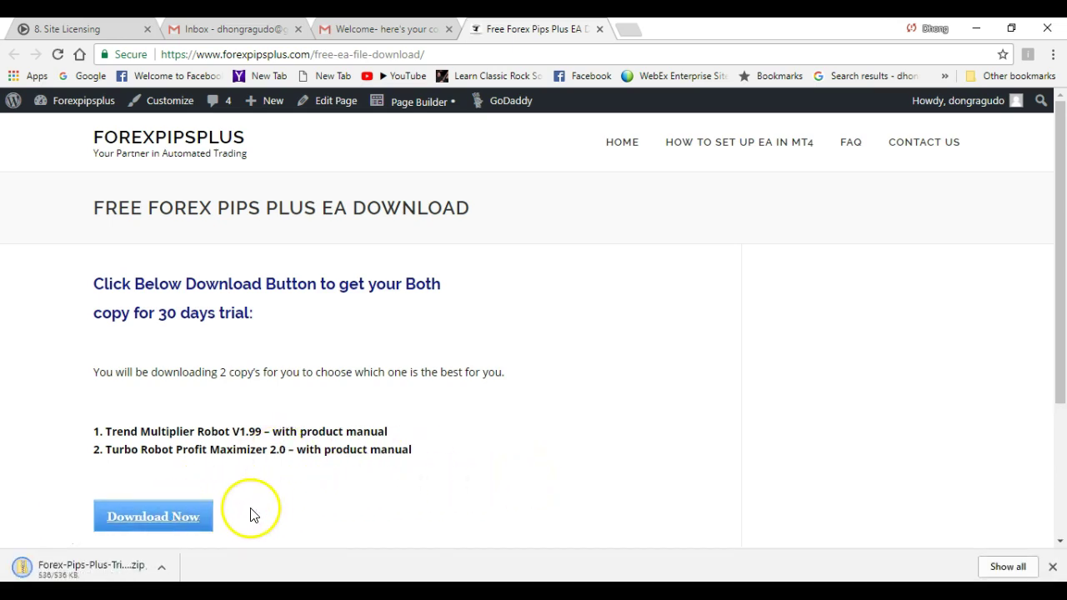
click(165, 573)
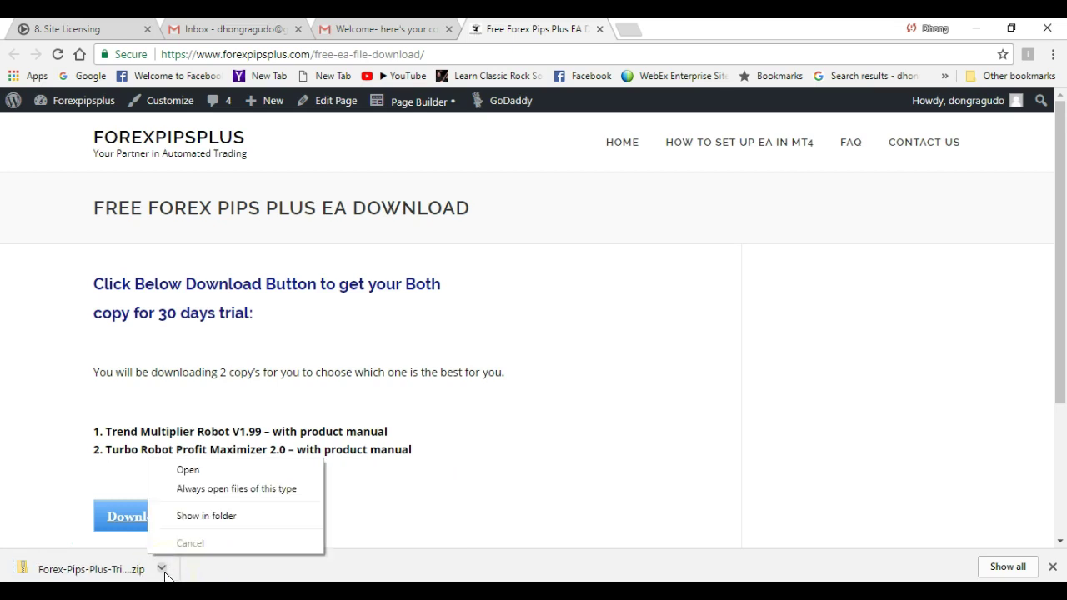
click(233, 520)
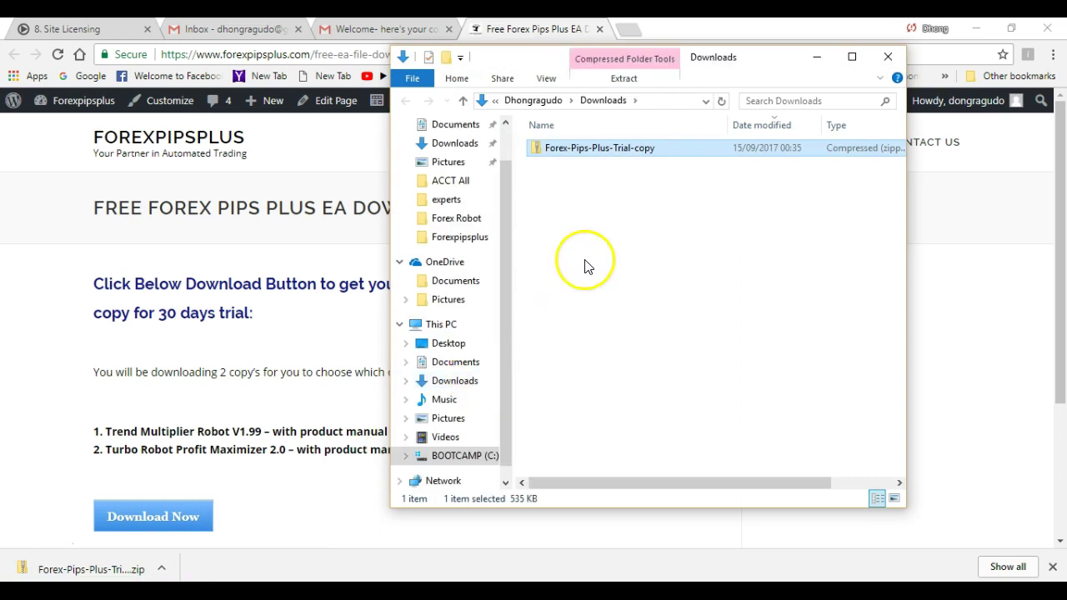
double_click(621, 159)
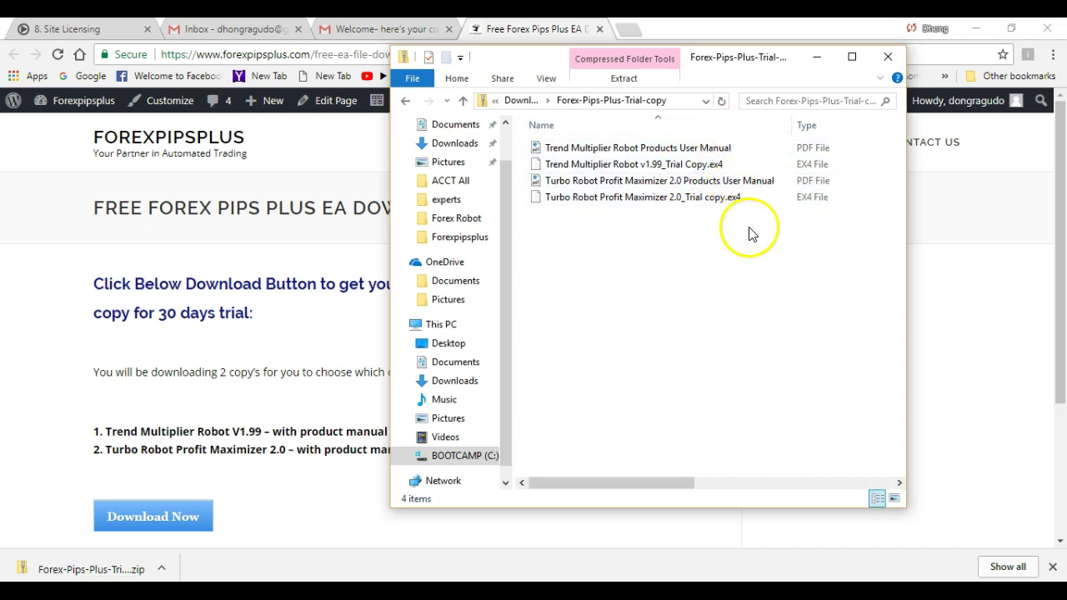
Copy Turbo Robot Profit Maximizer 2.0_Trial copy.ex4 from the archive and close the folder window.
click(686, 208)
right_click(686, 206)
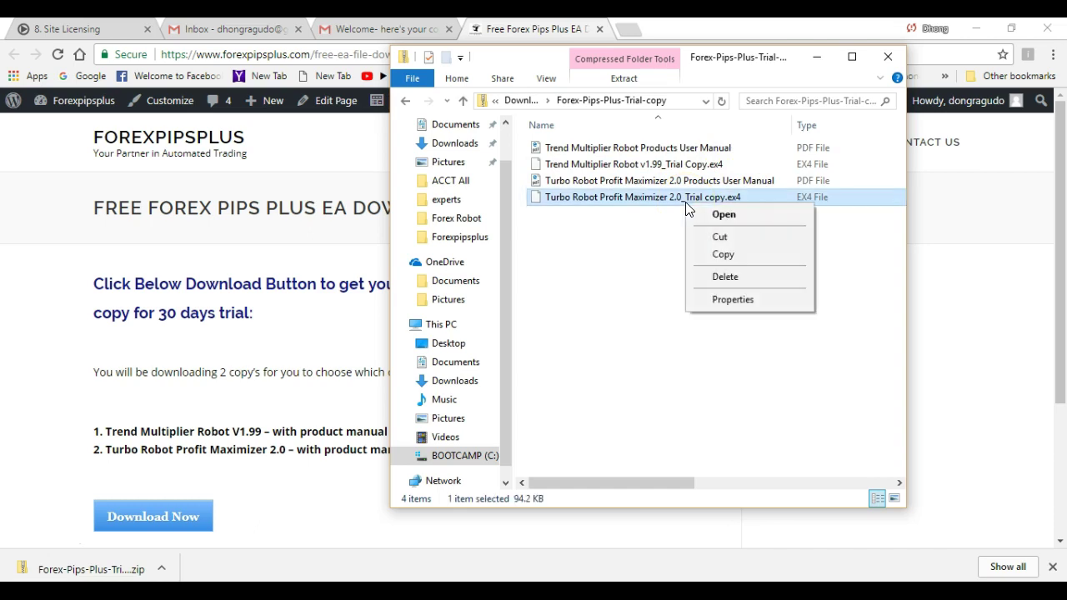
click(740, 254)
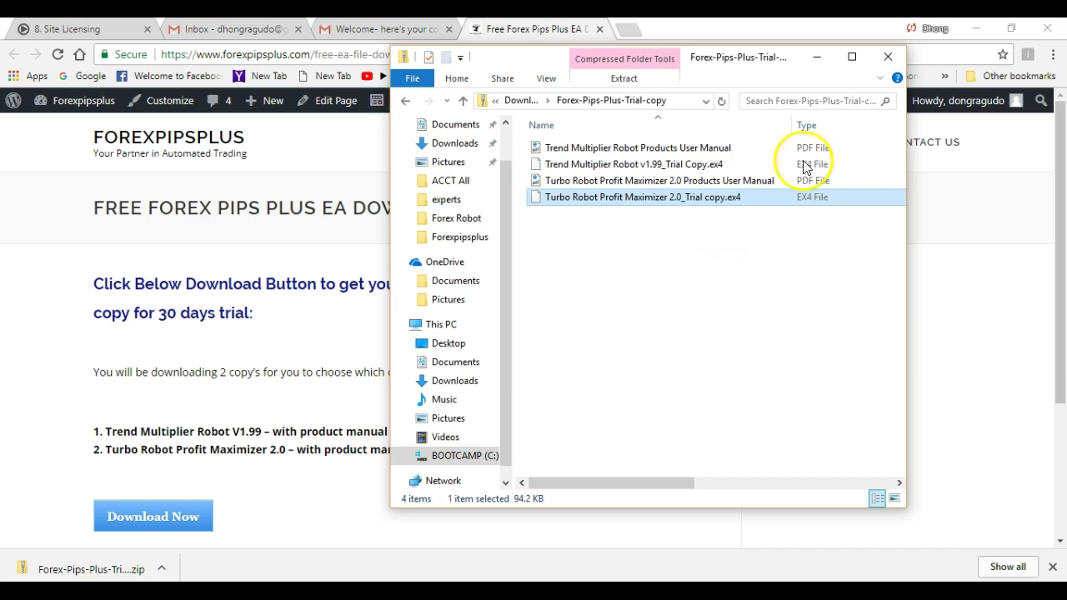
click(887, 58)
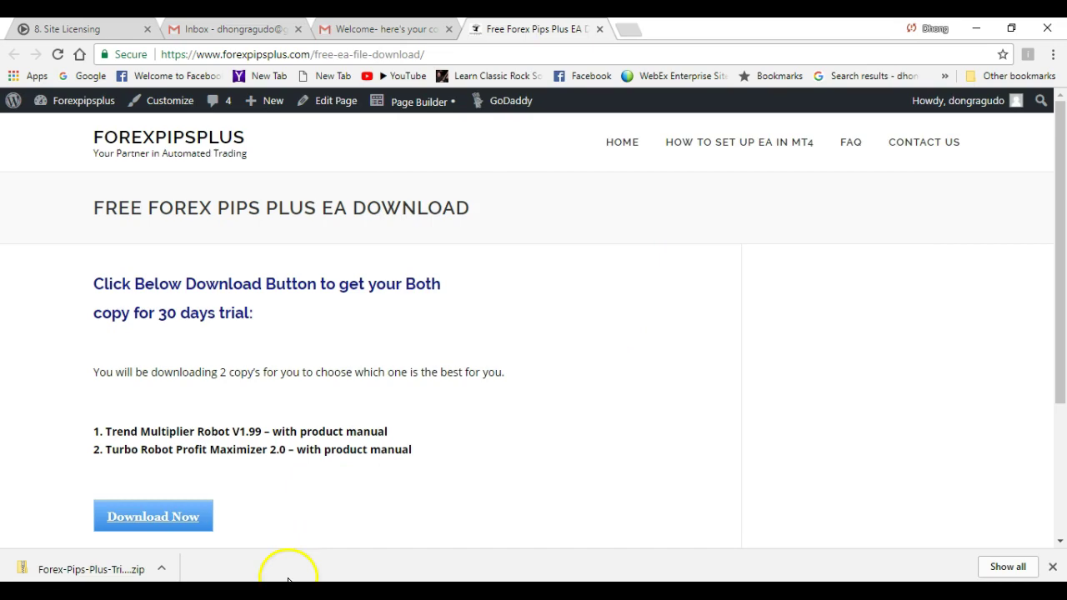
Switch to the MetaTrader 4 terminal, open its data folder and go to the Experts folder inside MQL4.
click(289, 525)
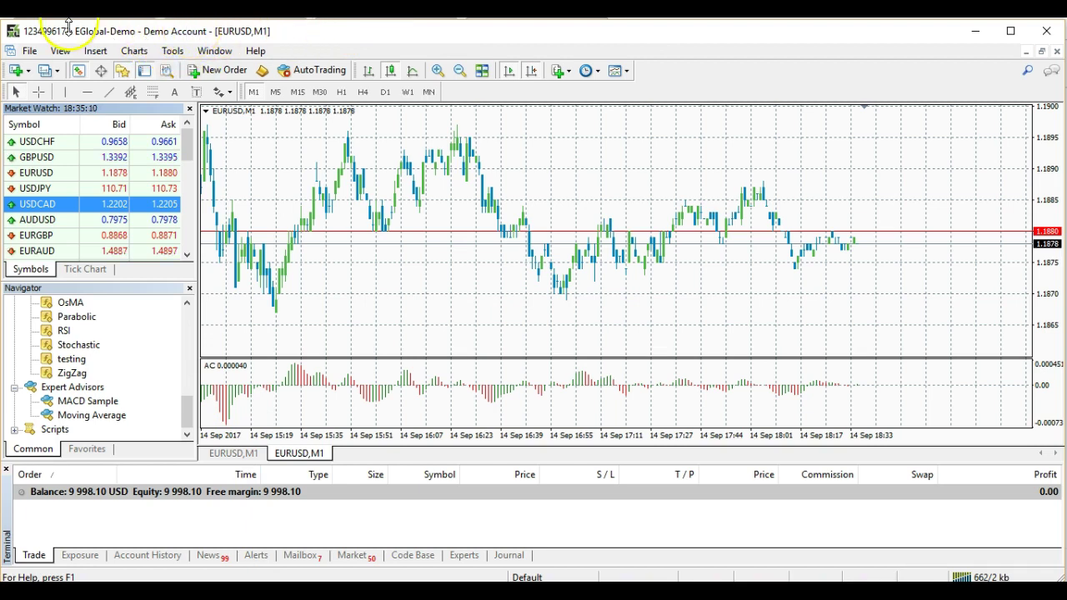
click(29, 51)
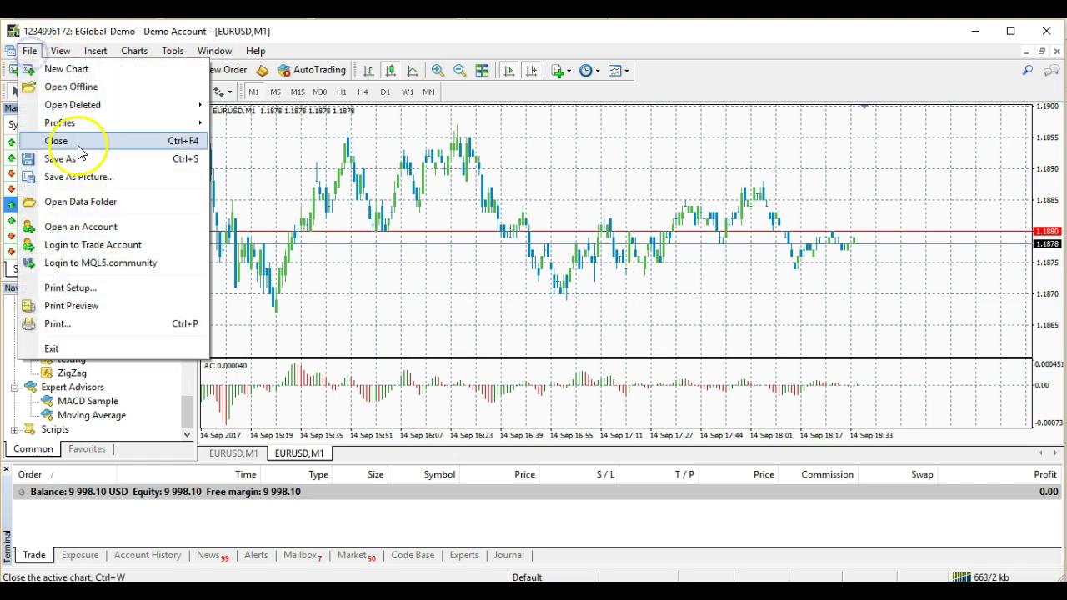
click(97, 208)
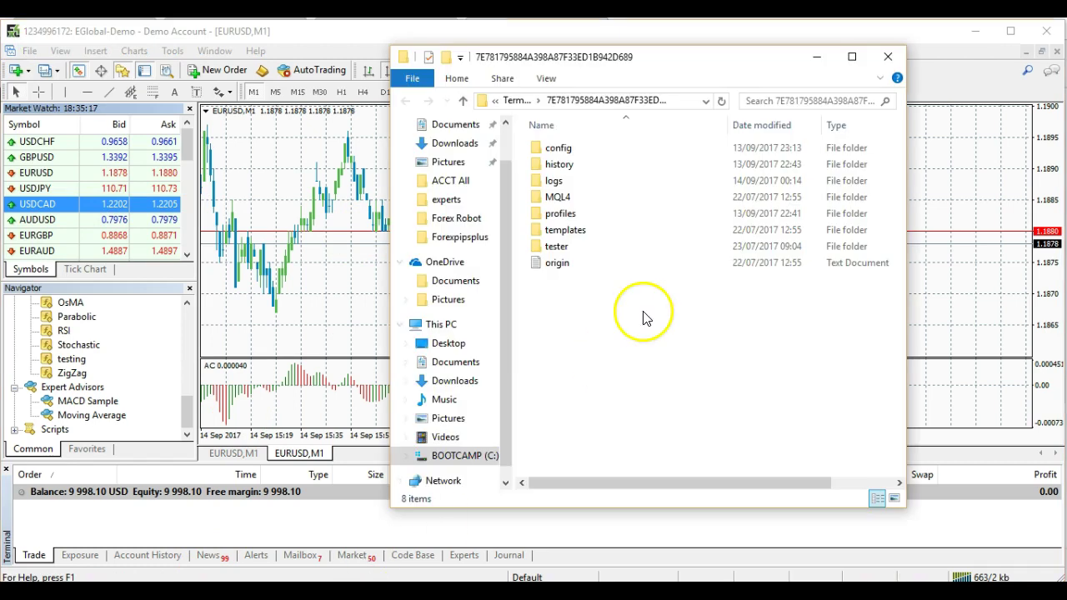
double_click(596, 202)
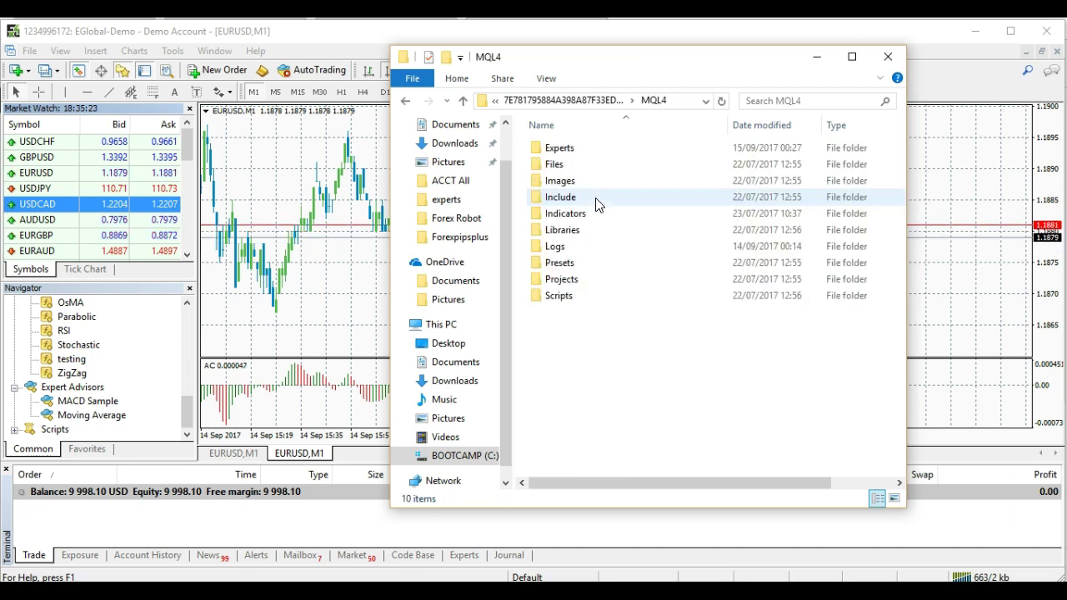
double_click(591, 150)
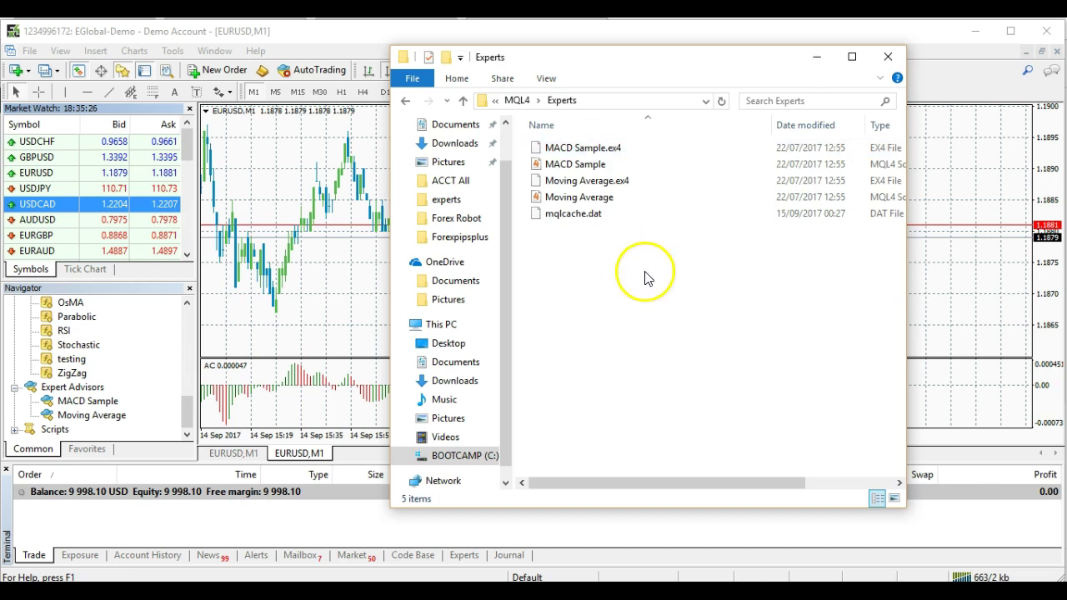
Paste the copied Turbo Robot EX4 file into the Experts folder and close the folder window.
right_click(569, 265)
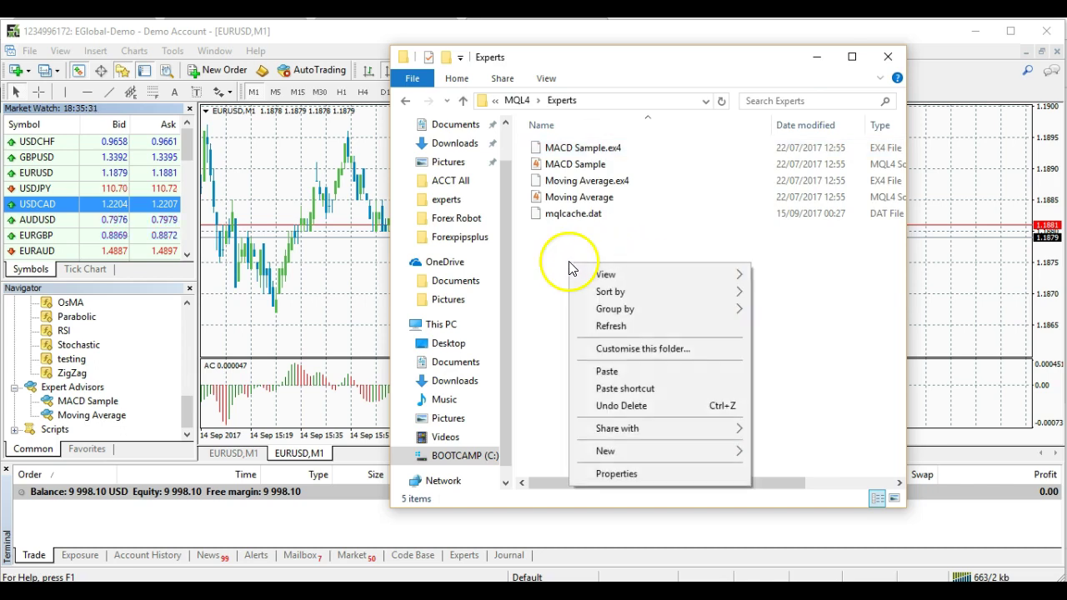
click(655, 375)
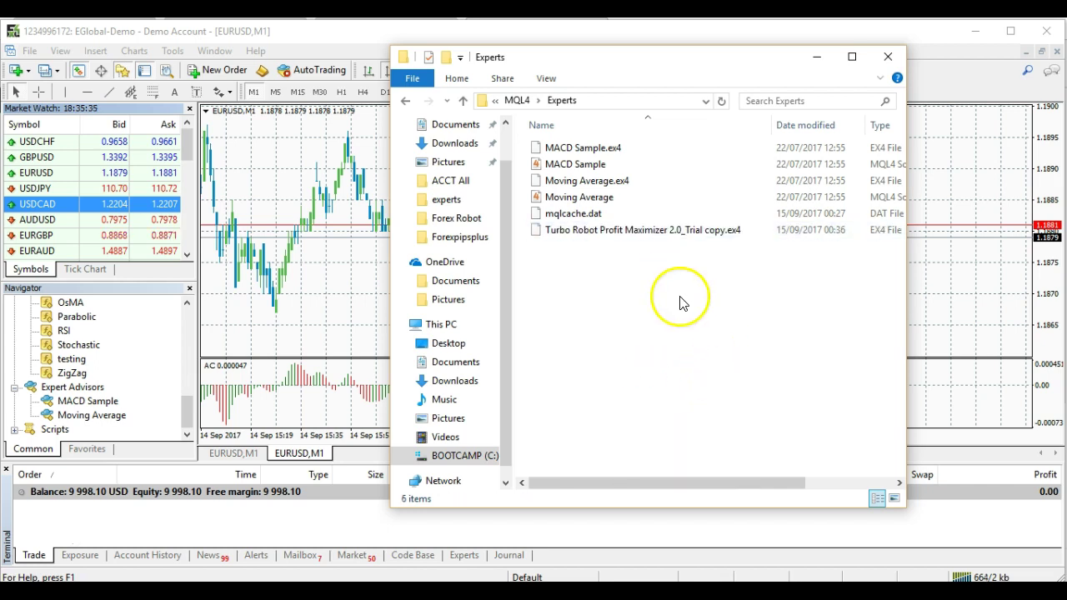
click(889, 57)
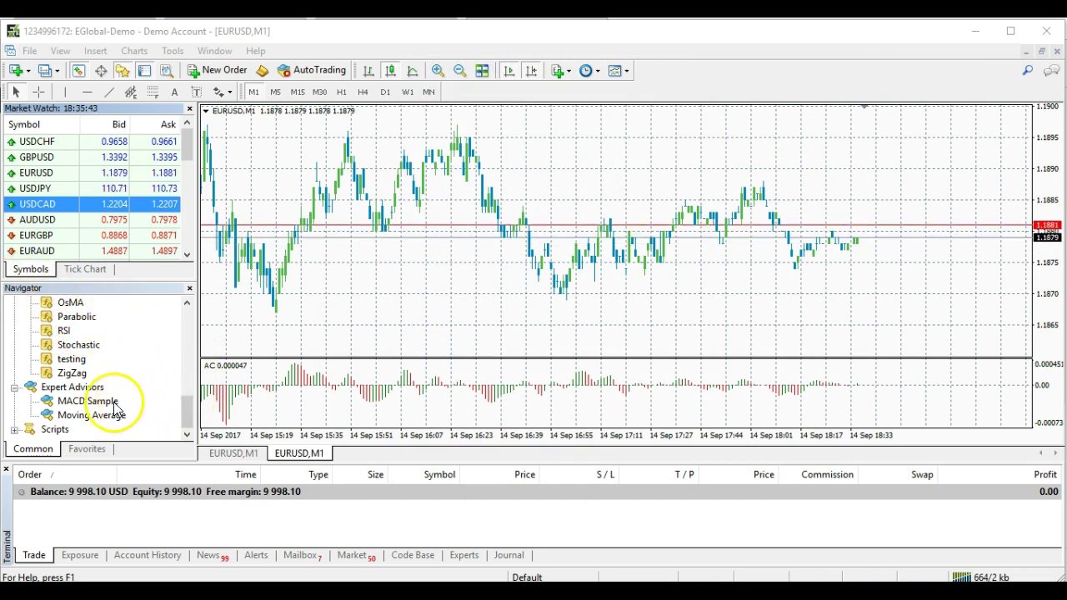
Refresh the Expert Advisors list in the Navigator.
click(88, 391)
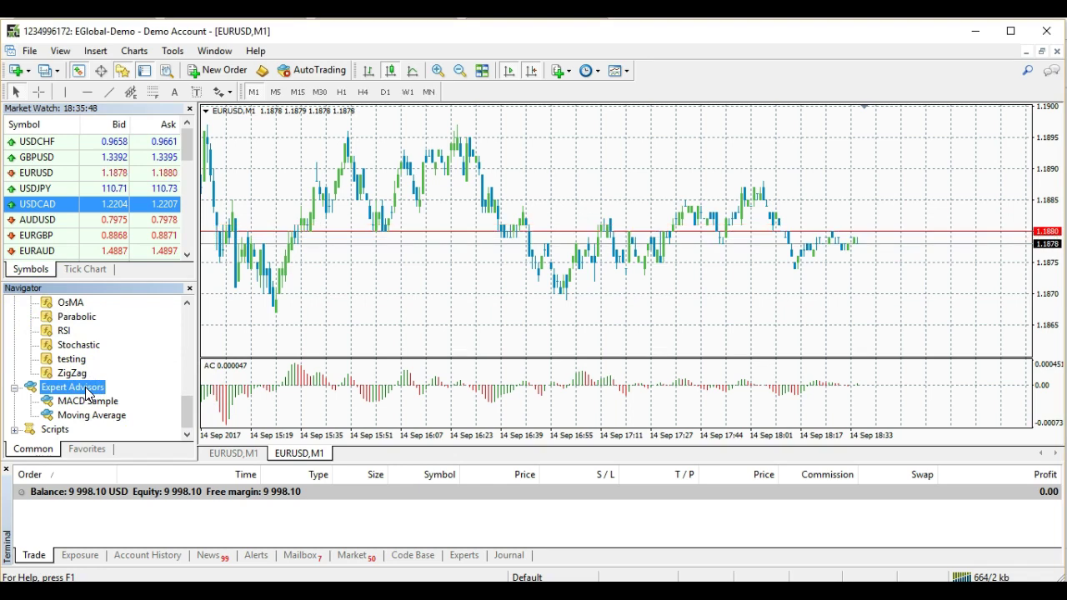
right_click(88, 392)
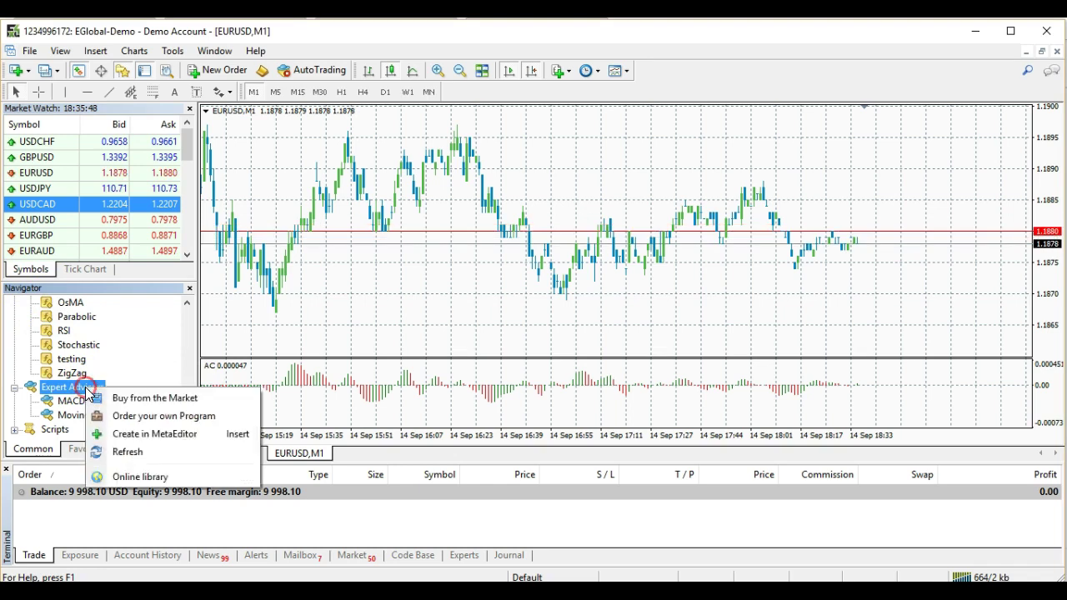
click(149, 452)
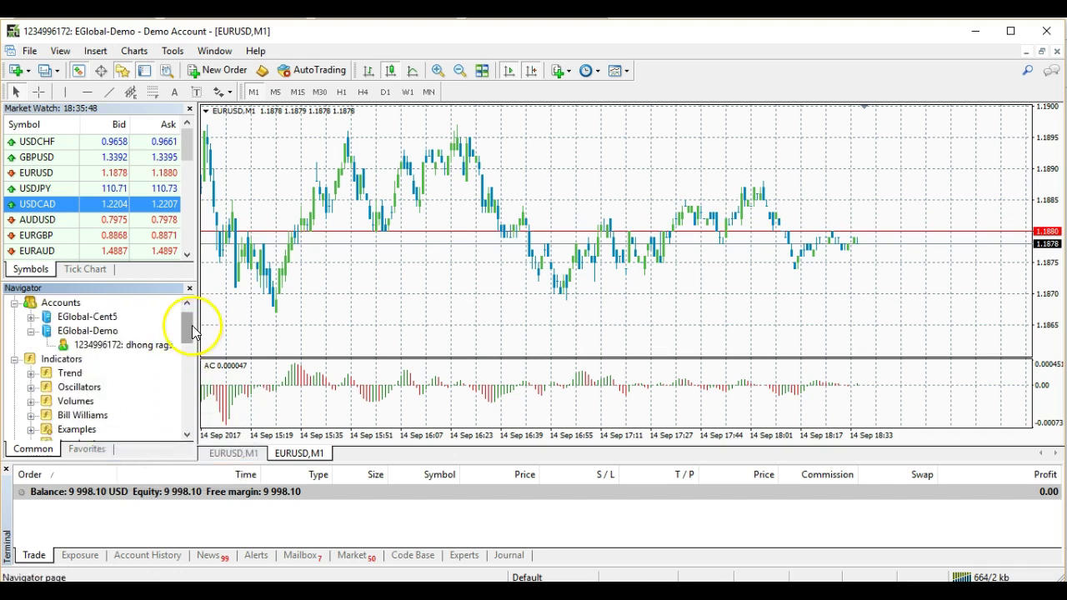
Attach the Turbo Robot Profit Maximizer 2.0_Trial copy expert to the EURUSD,M1 chart.
drag(192, 331, 189, 407)
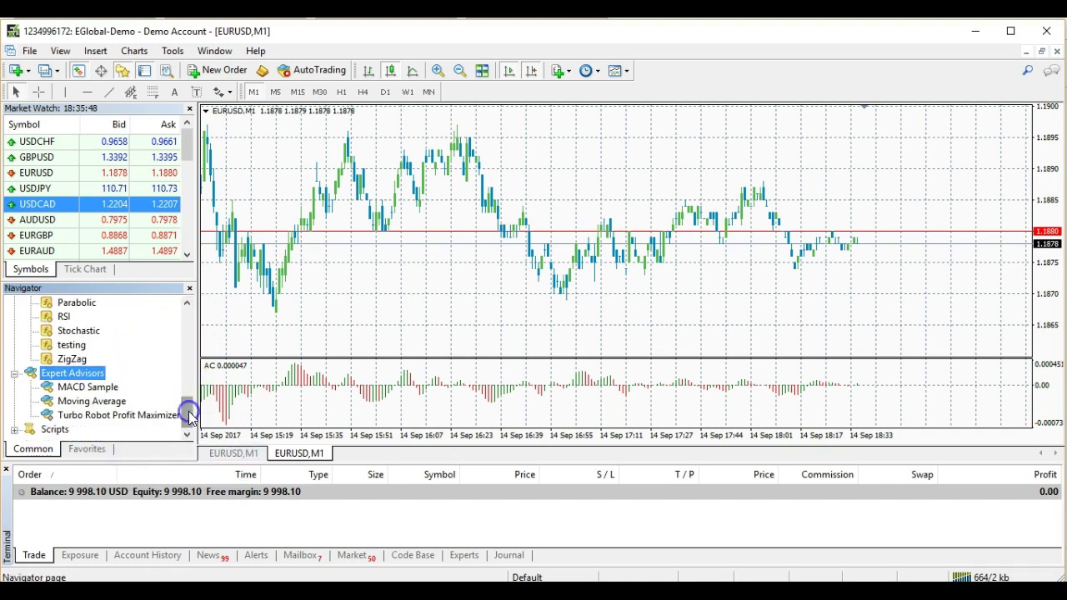
click(134, 415)
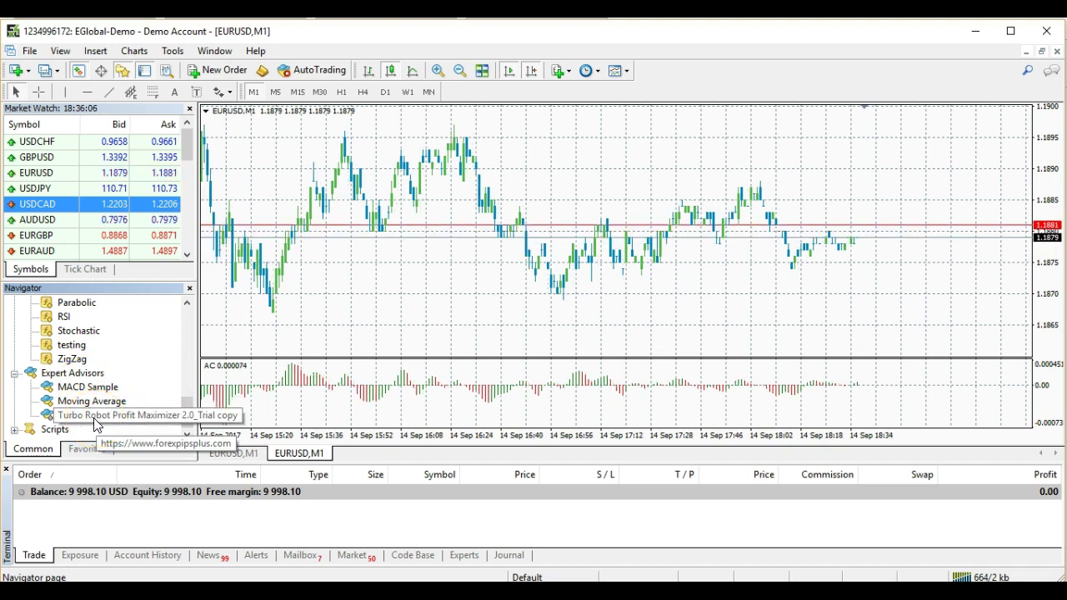
drag(94, 421, 453, 231)
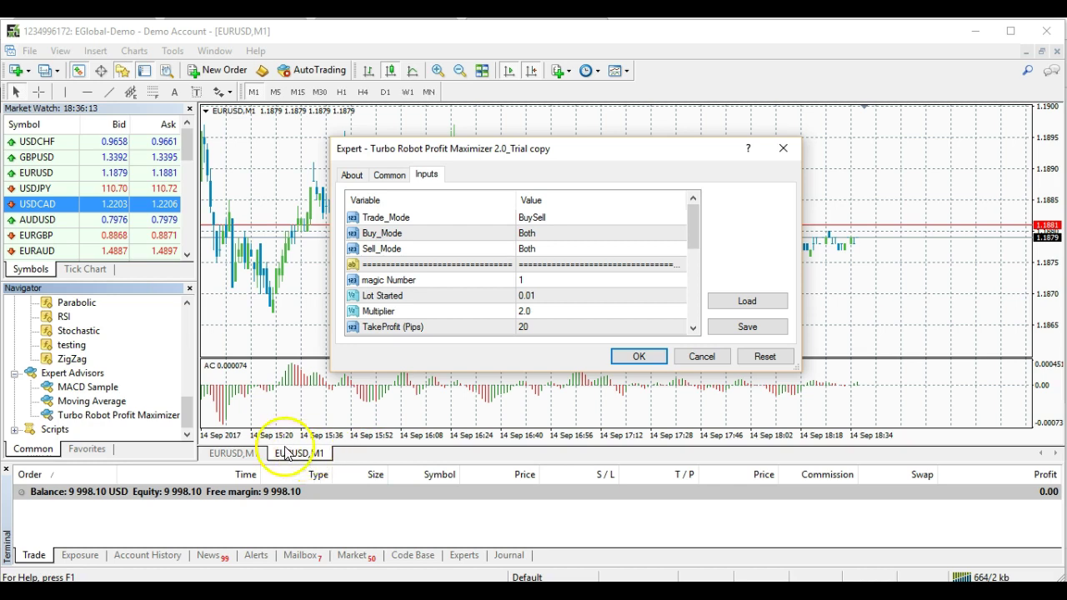
Look through the expert's About, Common and Inputs settings and return to its About information.
click(351, 175)
click(389, 175)
click(426, 175)
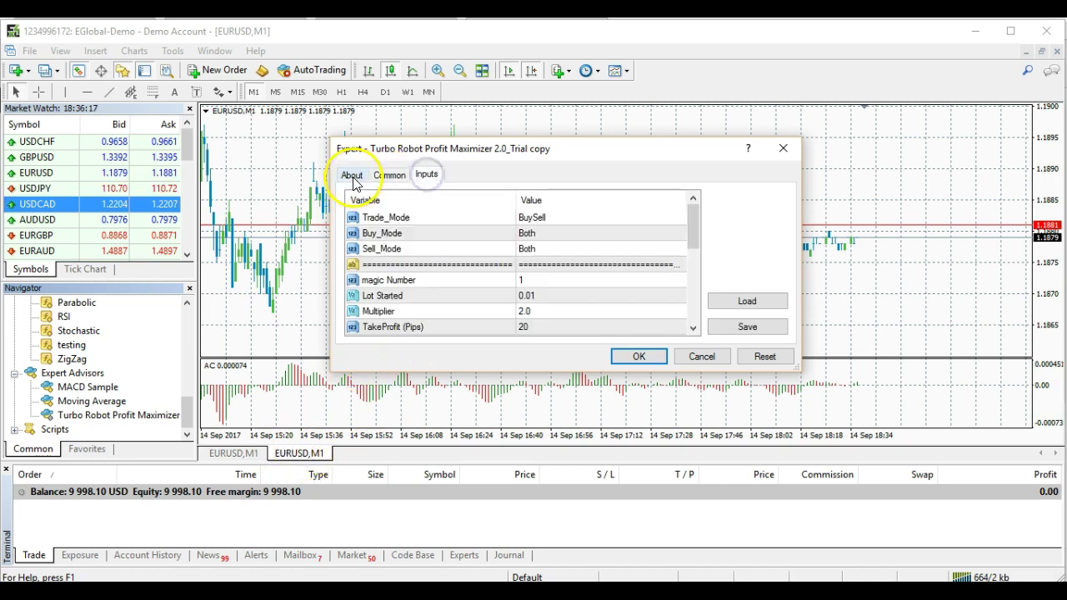
click(351, 175)
click(392, 177)
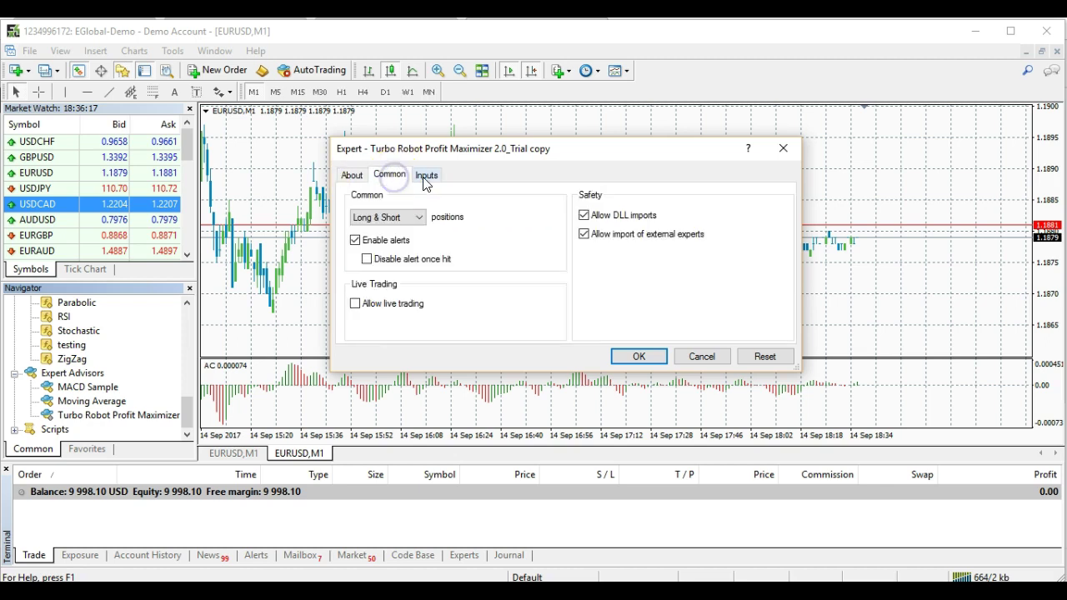
click(426, 176)
click(352, 175)
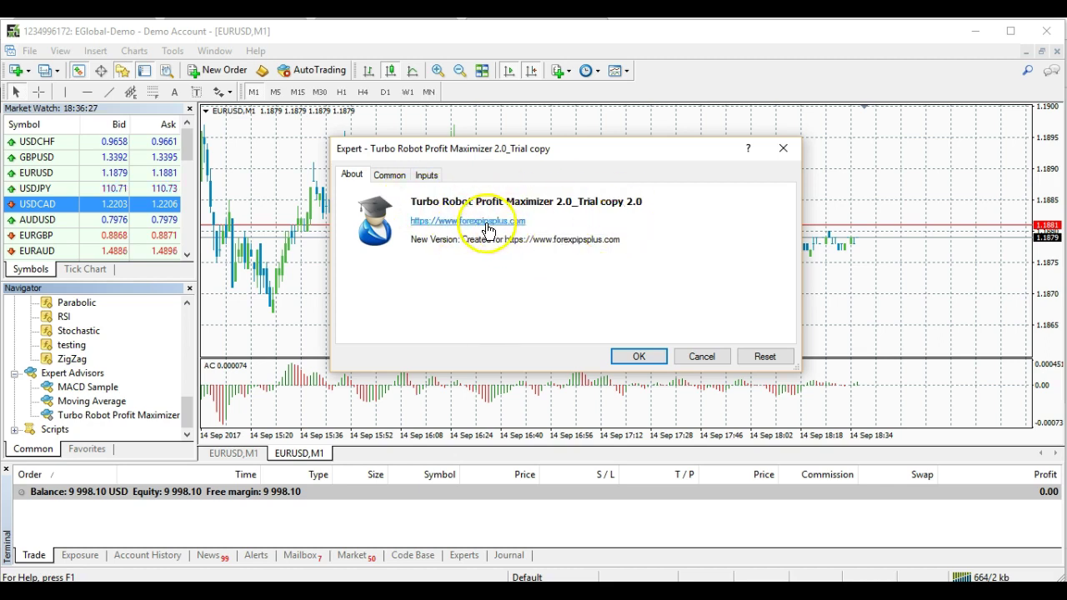
Allow live trading for the expert and turn on disabling the alert once hit in its common settings.
click(389, 176)
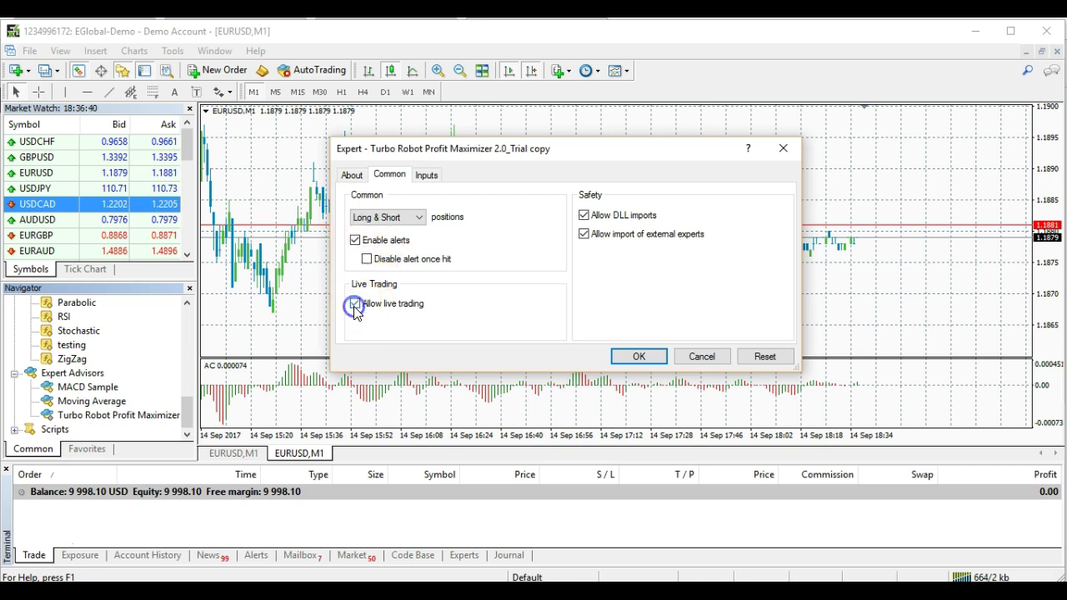
click(368, 259)
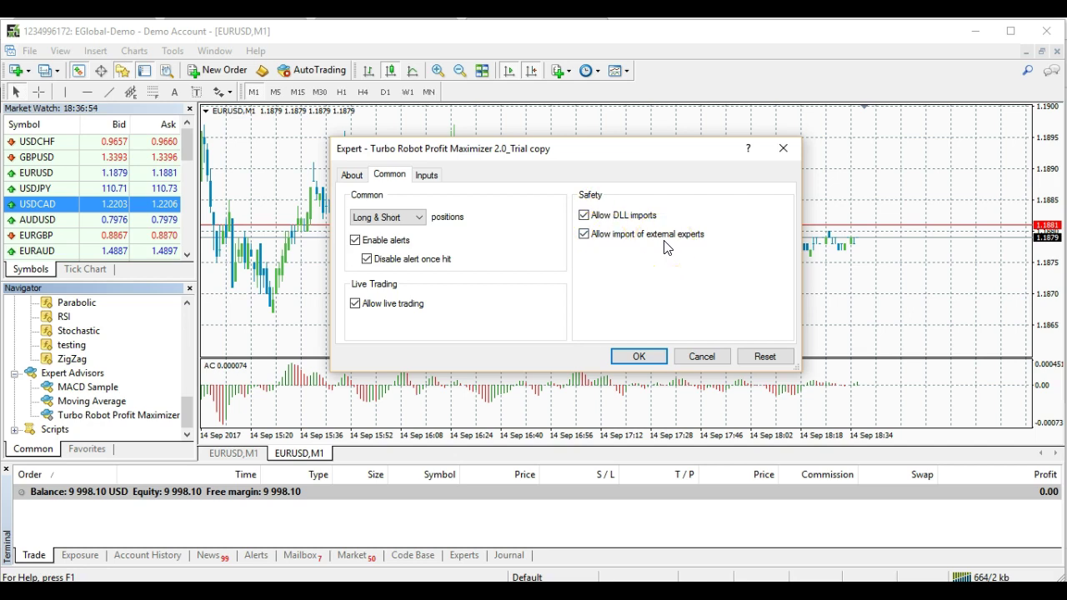
Examine the Turbo Robot expert's input variables, from Trade_Mode through the Profit Side parameters to Font Size.
click(429, 178)
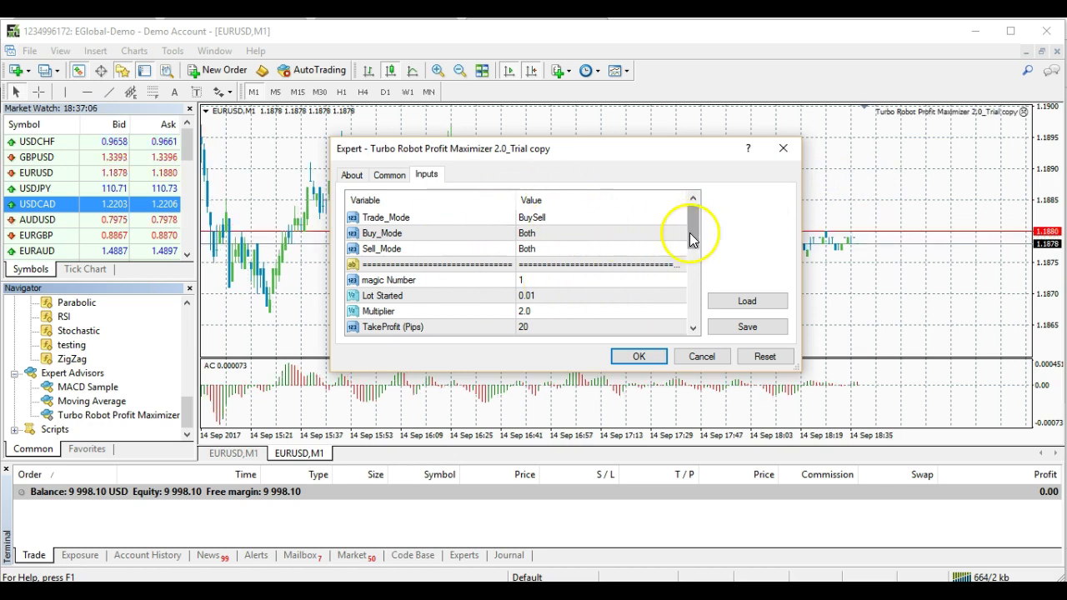
mouse_move(691, 239)
mouse_down()
mouse_move(691, 297)
mouse_move(691, 239)
mouse_up()
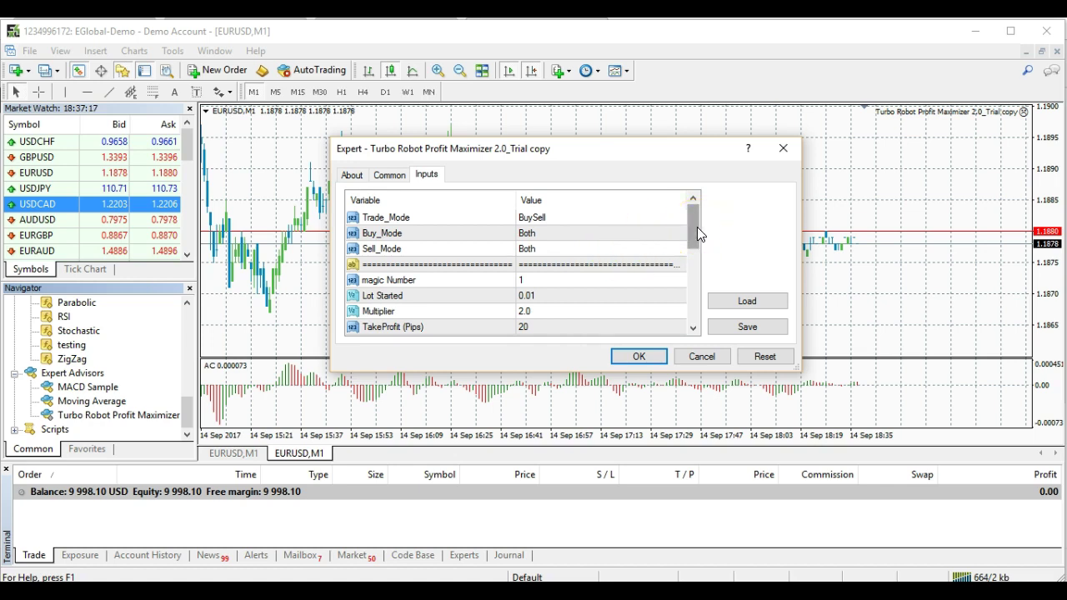
drag(697, 227, 695, 307)
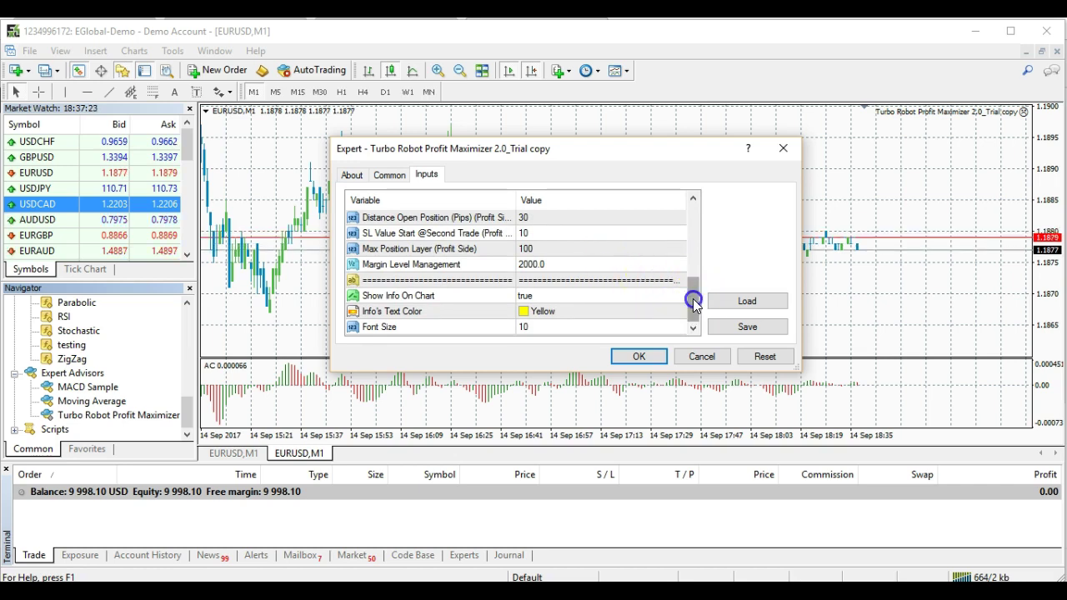
drag(695, 304, 691, 222)
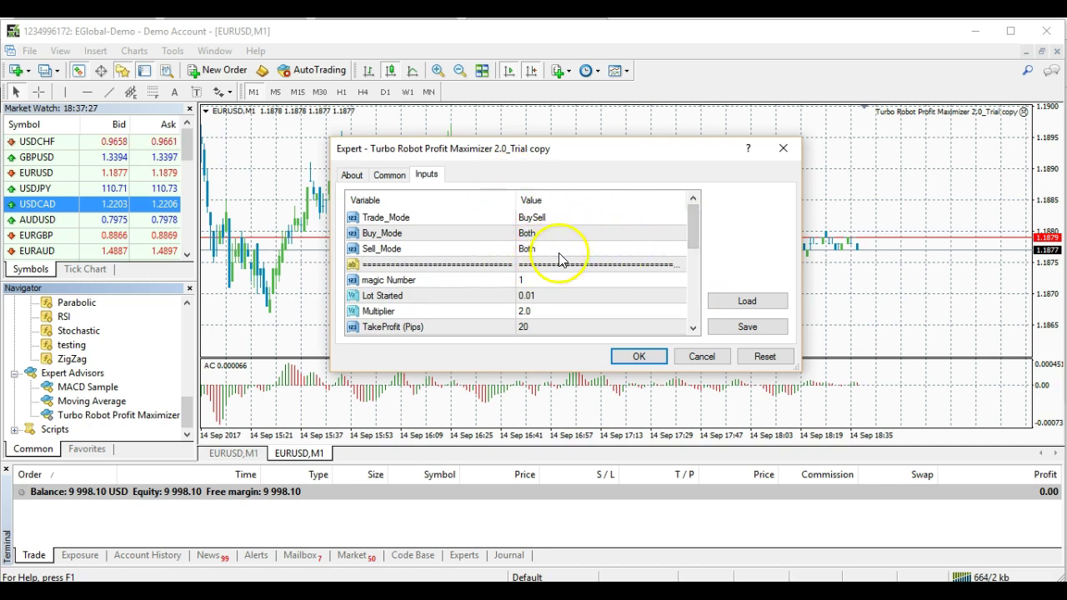
drag(692, 223, 617, 267)
click(587, 287)
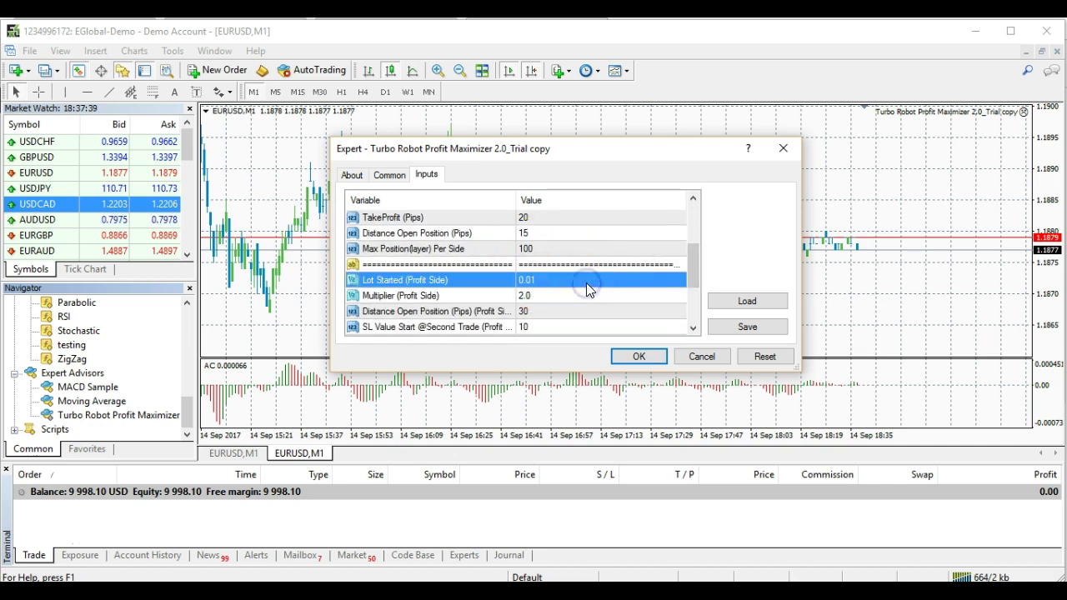
drag(692, 276, 698, 307)
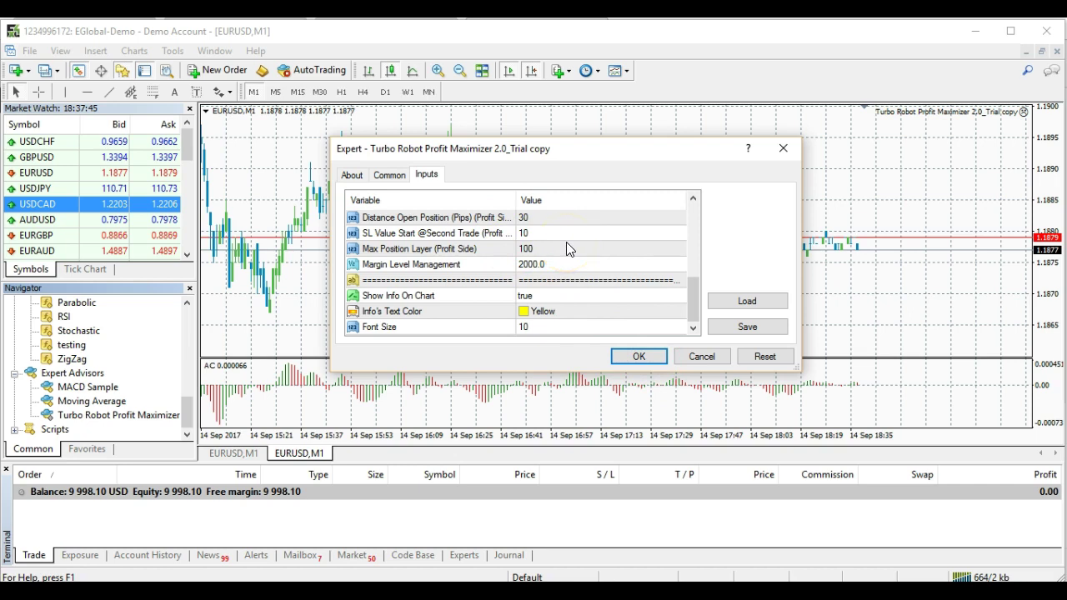
Accept the expert's settings on the EURUSD,M1 chart and turn on AutoTrading.
click(649, 359)
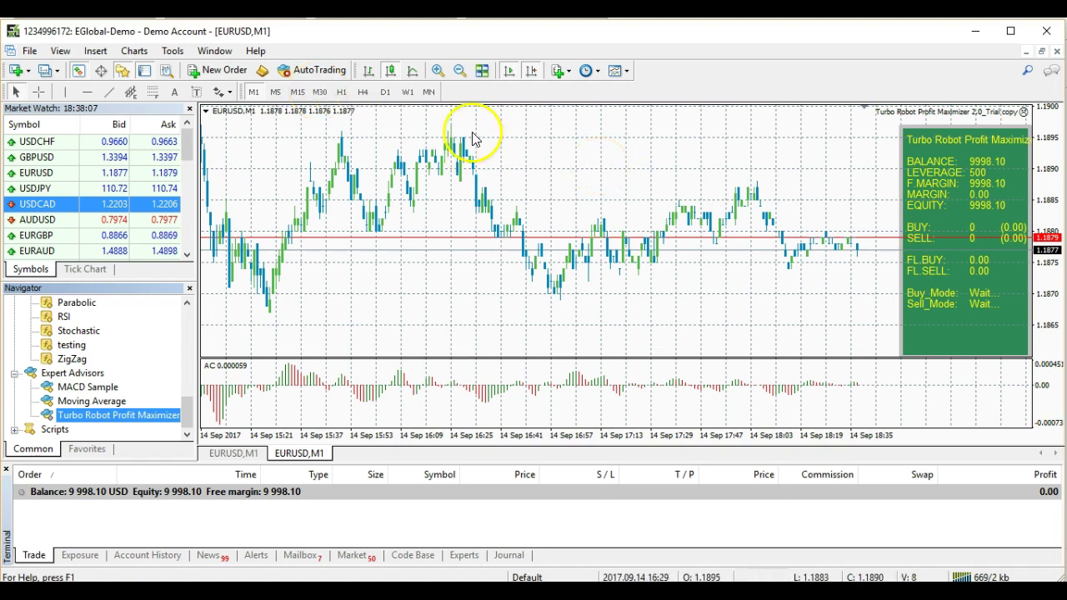
click(315, 73)
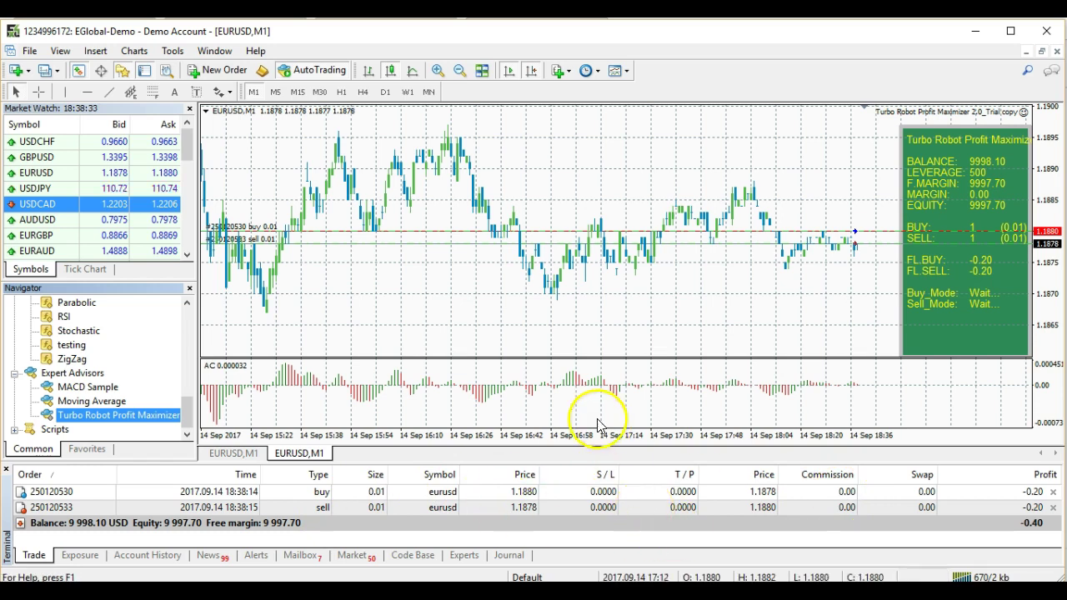
Open the attached expert's properties from the EURUSD,M1 chart, check its trade mode and lot inputs, and close them without changes.
right_click(503, 179)
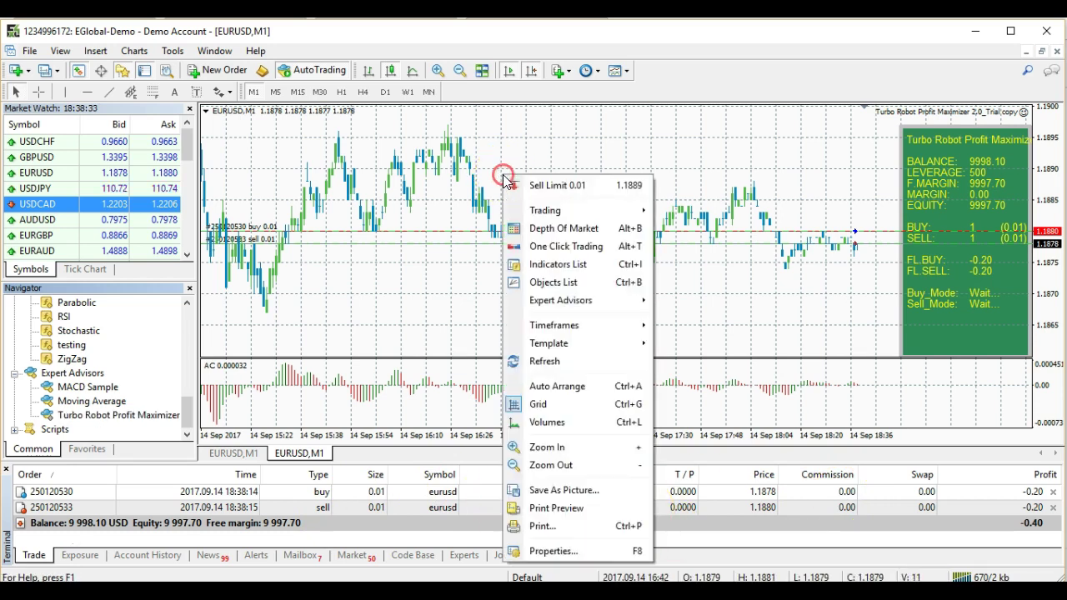
mouse_move(567, 302)
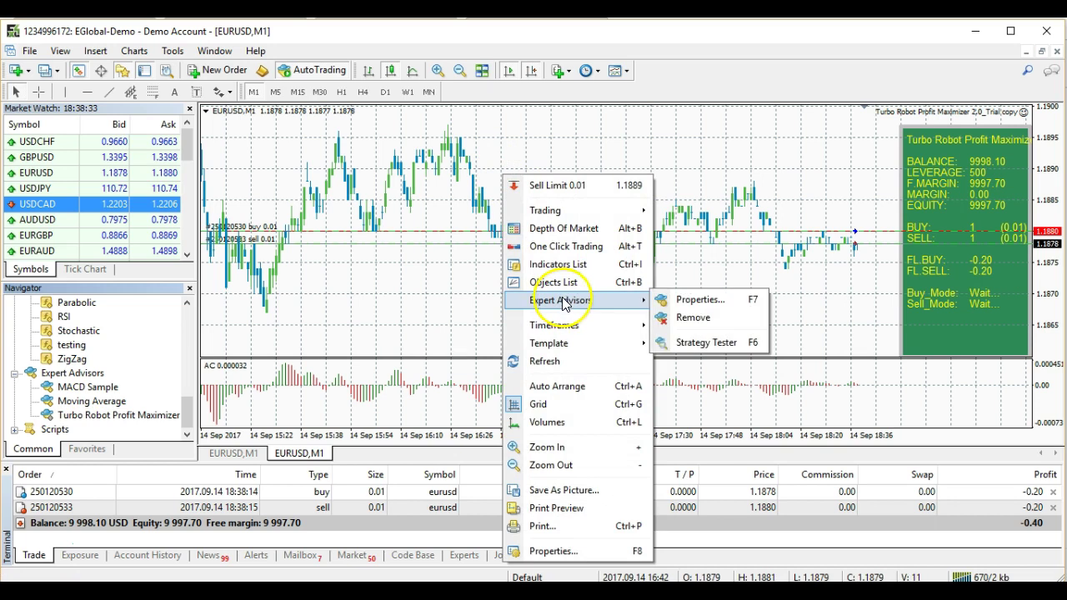
click(677, 301)
mouse_move(694, 226)
mouse_down()
mouse_move(702, 303)
mouse_move(692, 244)
mouse_up()
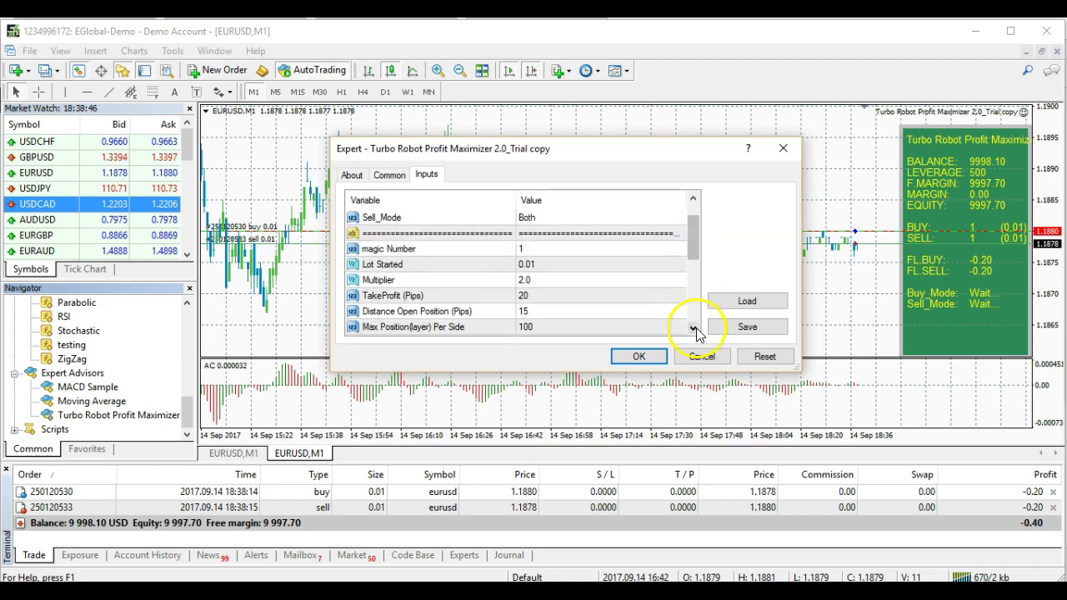
click(701, 357)
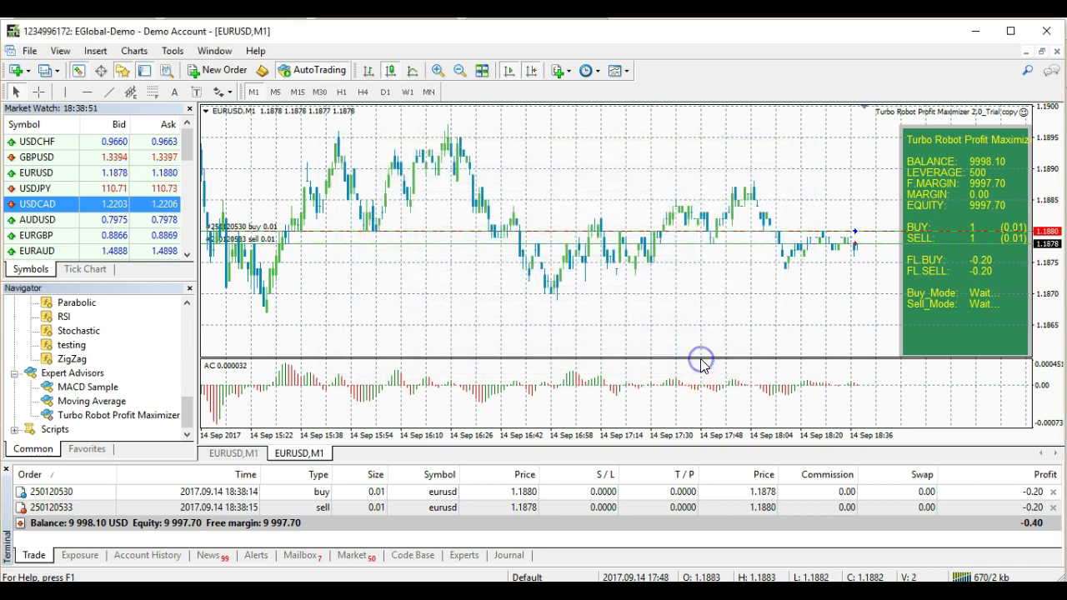
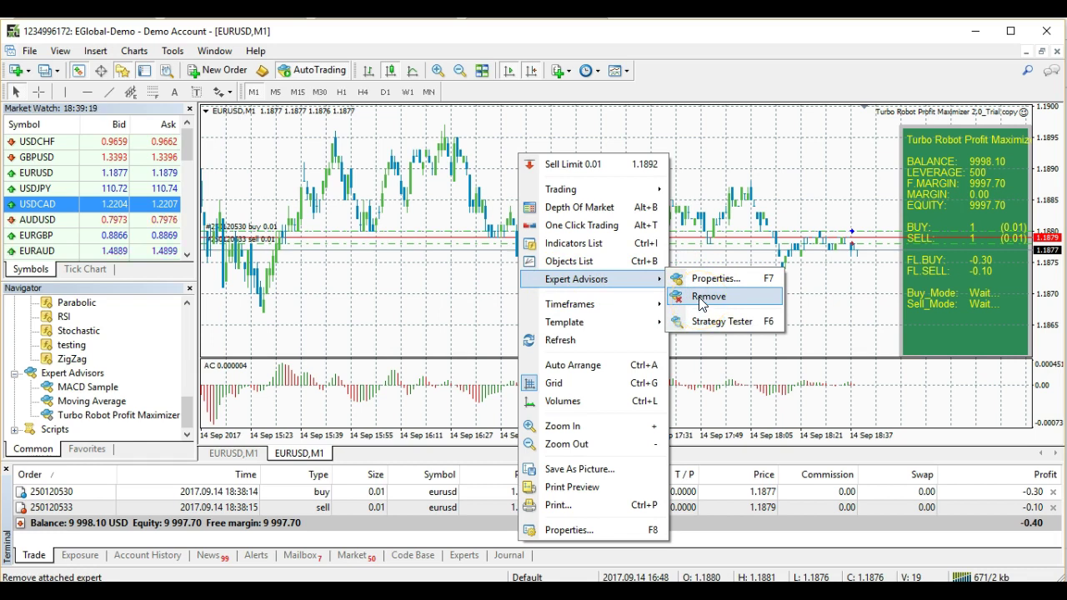
Reopen the attached expert's properties, review the whole list of input variables, and cancel the dialog.
click(711, 287)
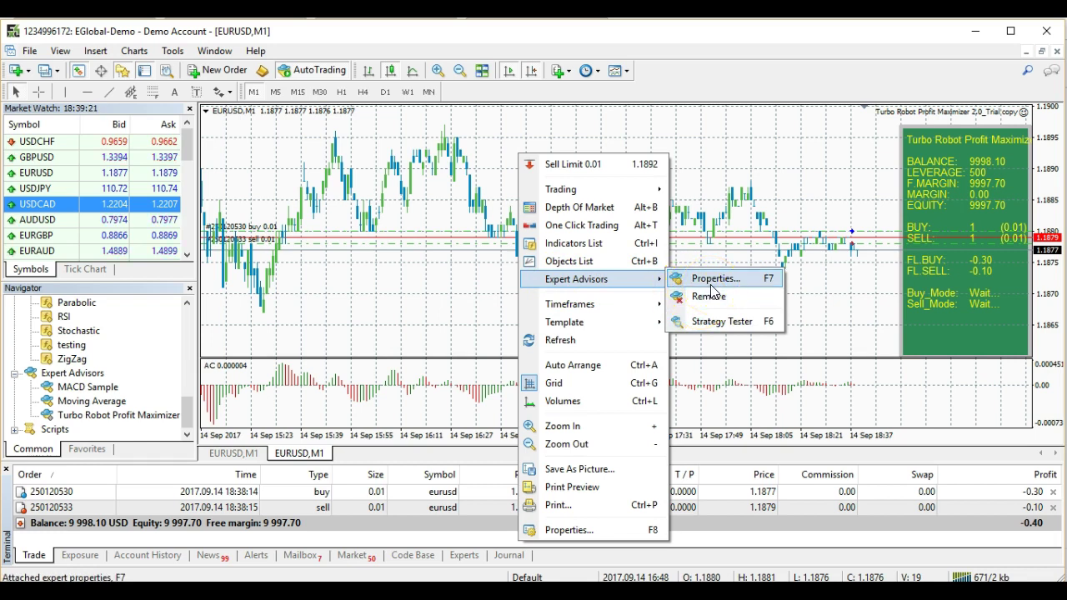
click(712, 286)
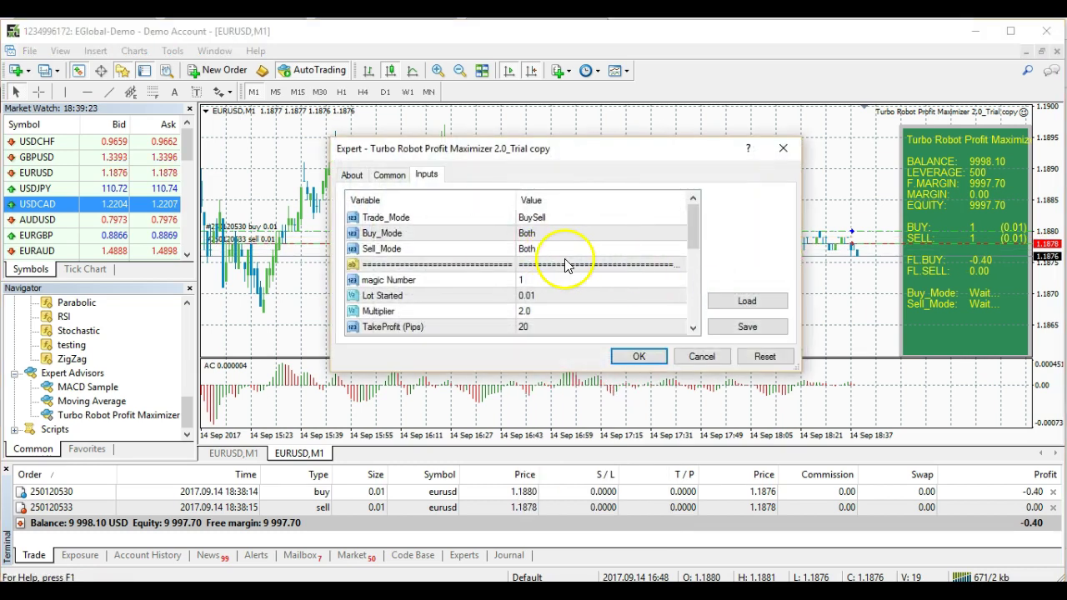
mouse_move(693, 222)
mouse_down()
mouse_move(703, 293)
mouse_move(707, 231)
mouse_move(690, 223)
mouse_up()
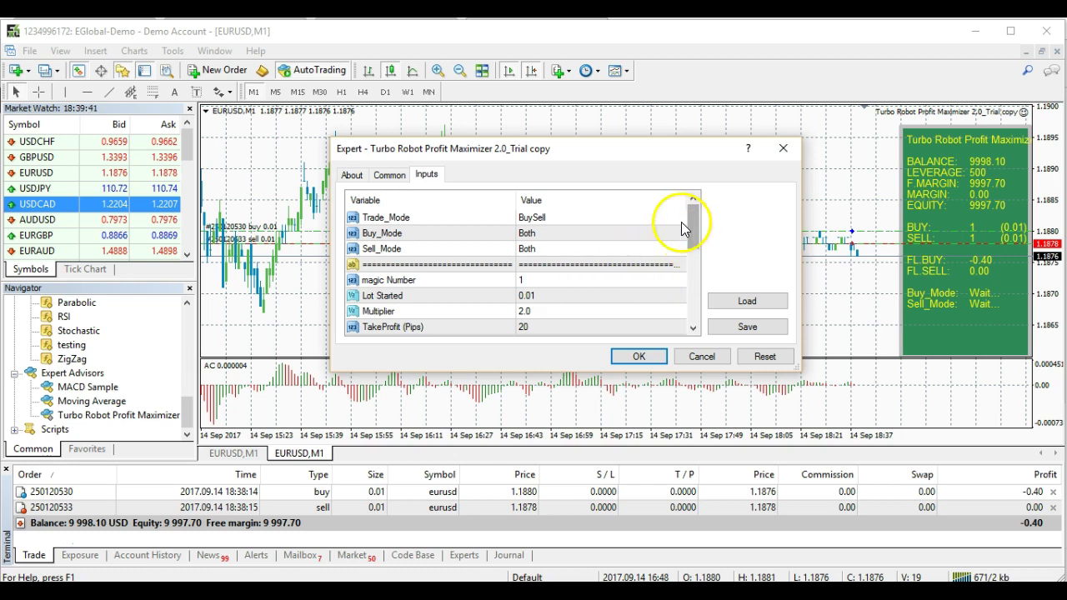
drag(699, 236, 699, 307)
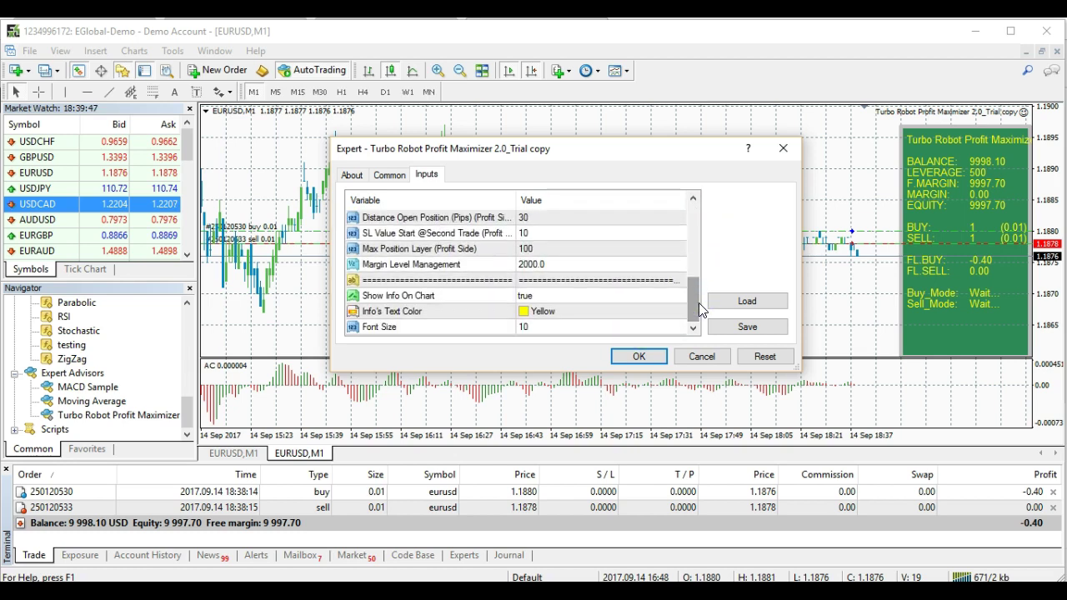
drag(697, 310, 699, 223)
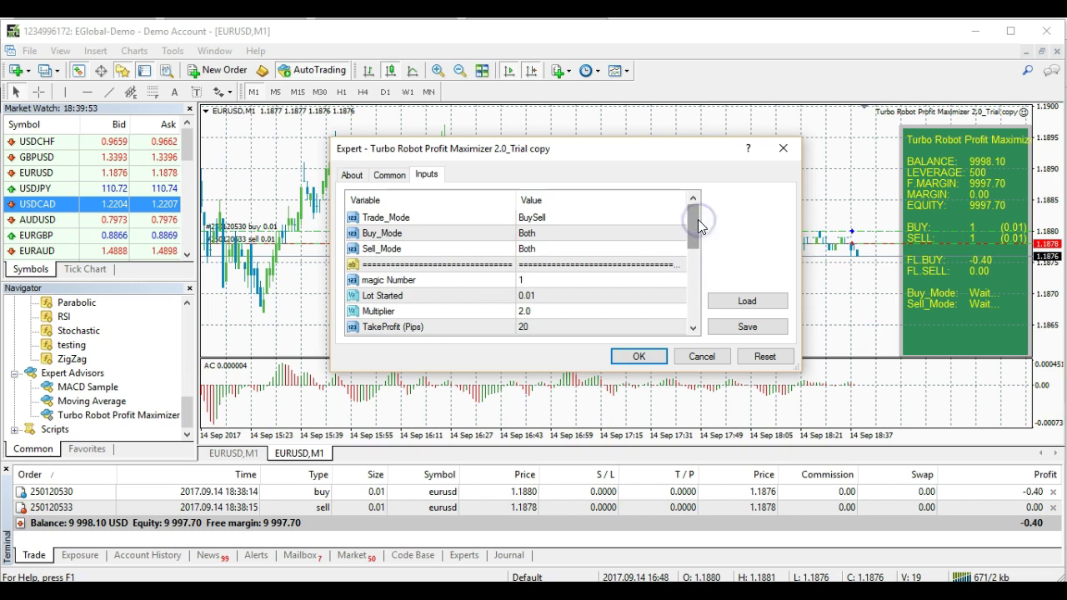
drag(696, 226, 694, 284)
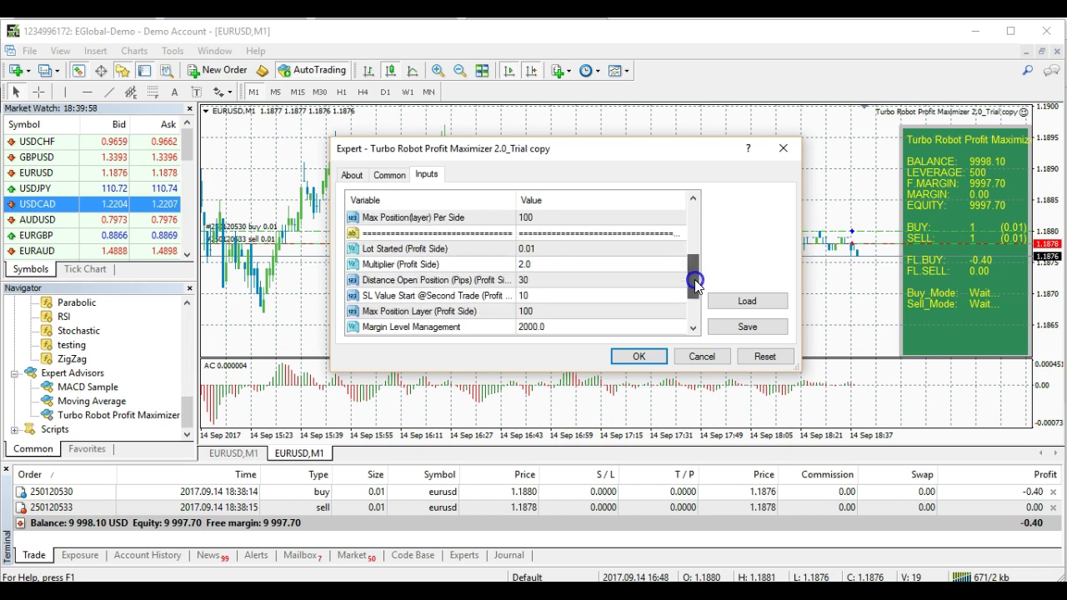
click(699, 357)
Remove the attached expert advisor from the EURUSD,M1 chart and turn off AutoTrading.
right_click(521, 168)
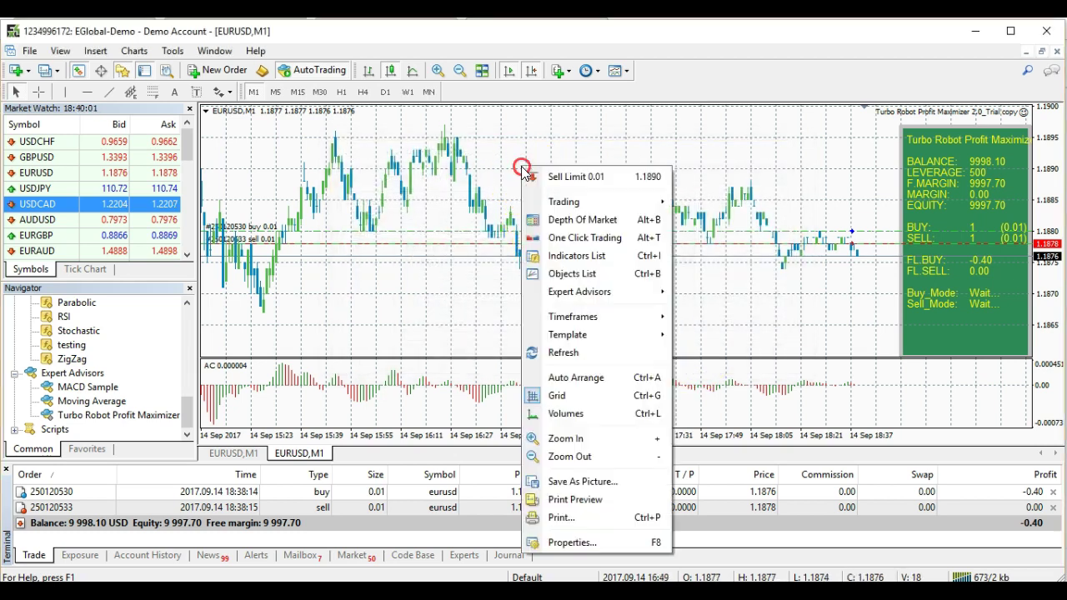
mouse_move(602, 299)
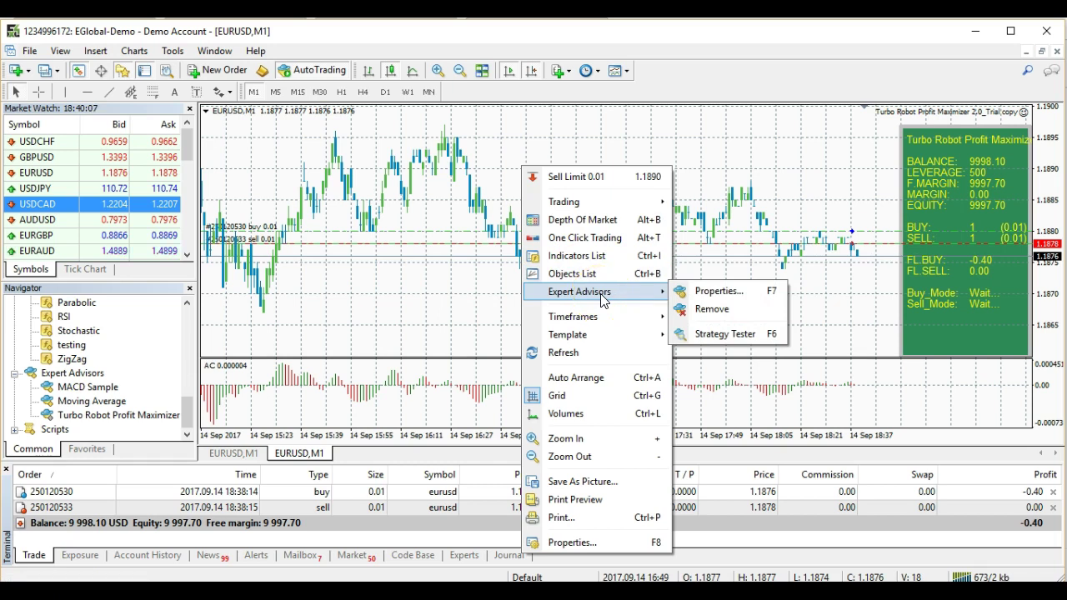
click(739, 310)
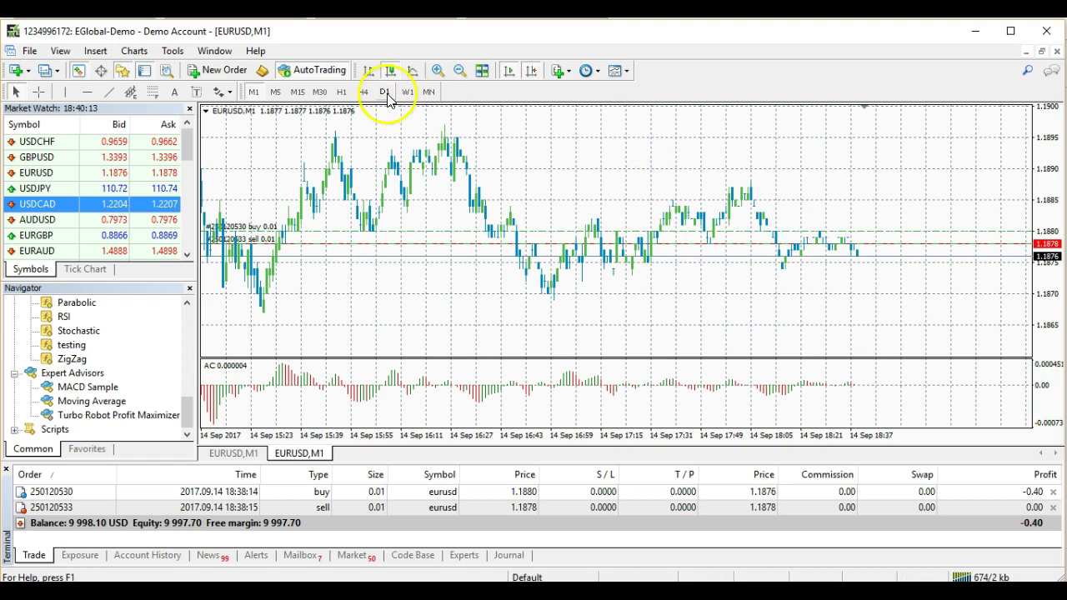
click(309, 72)
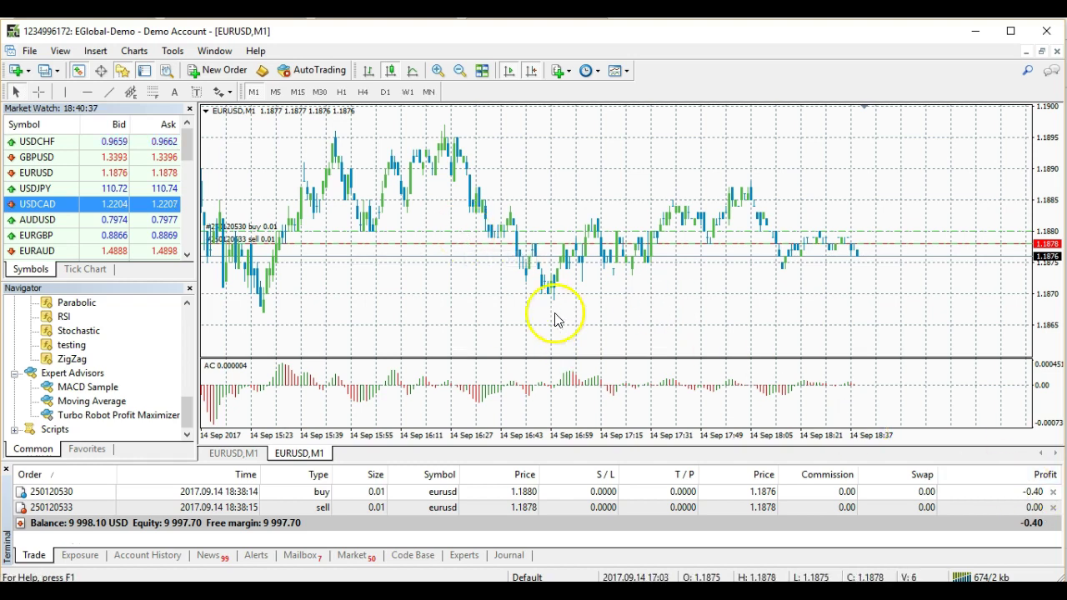
click(491, 280)
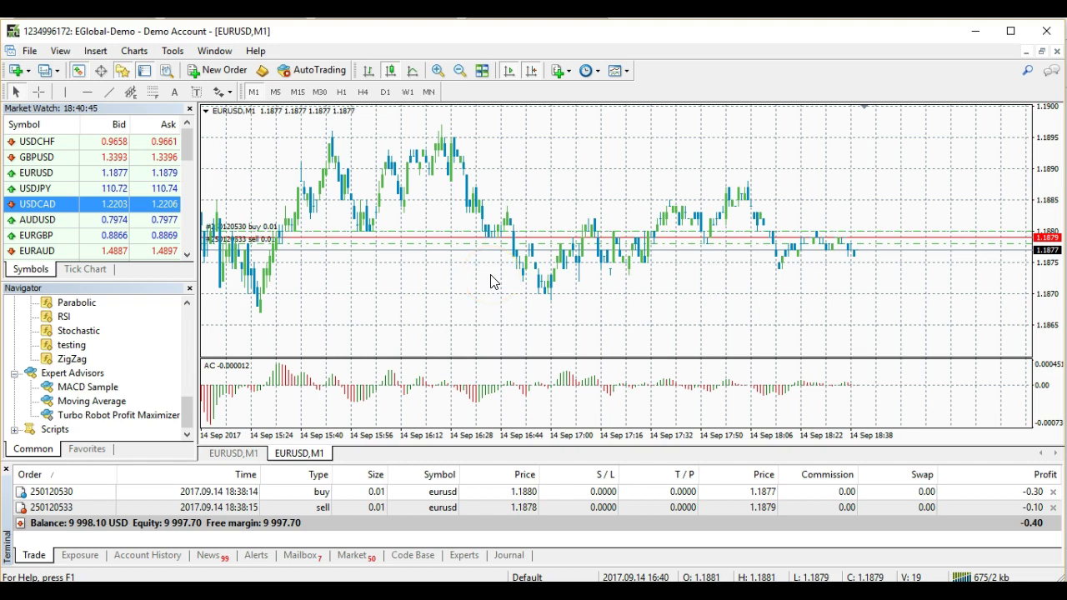